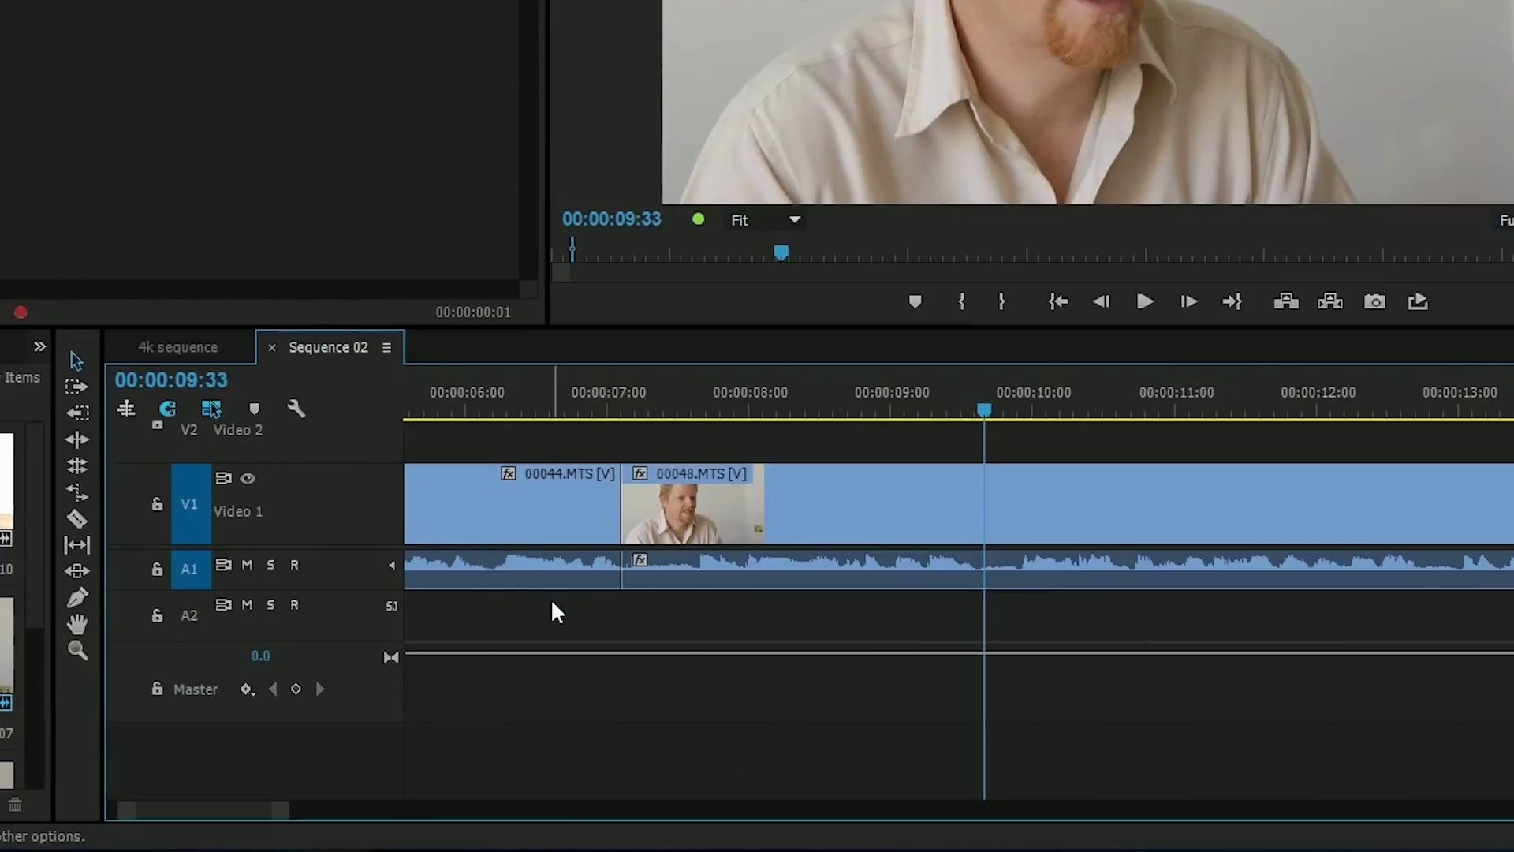
# Expand track A1 to show its waveform and select the 00044/00048 video cut
pyautogui.doubleClick(357, 584)
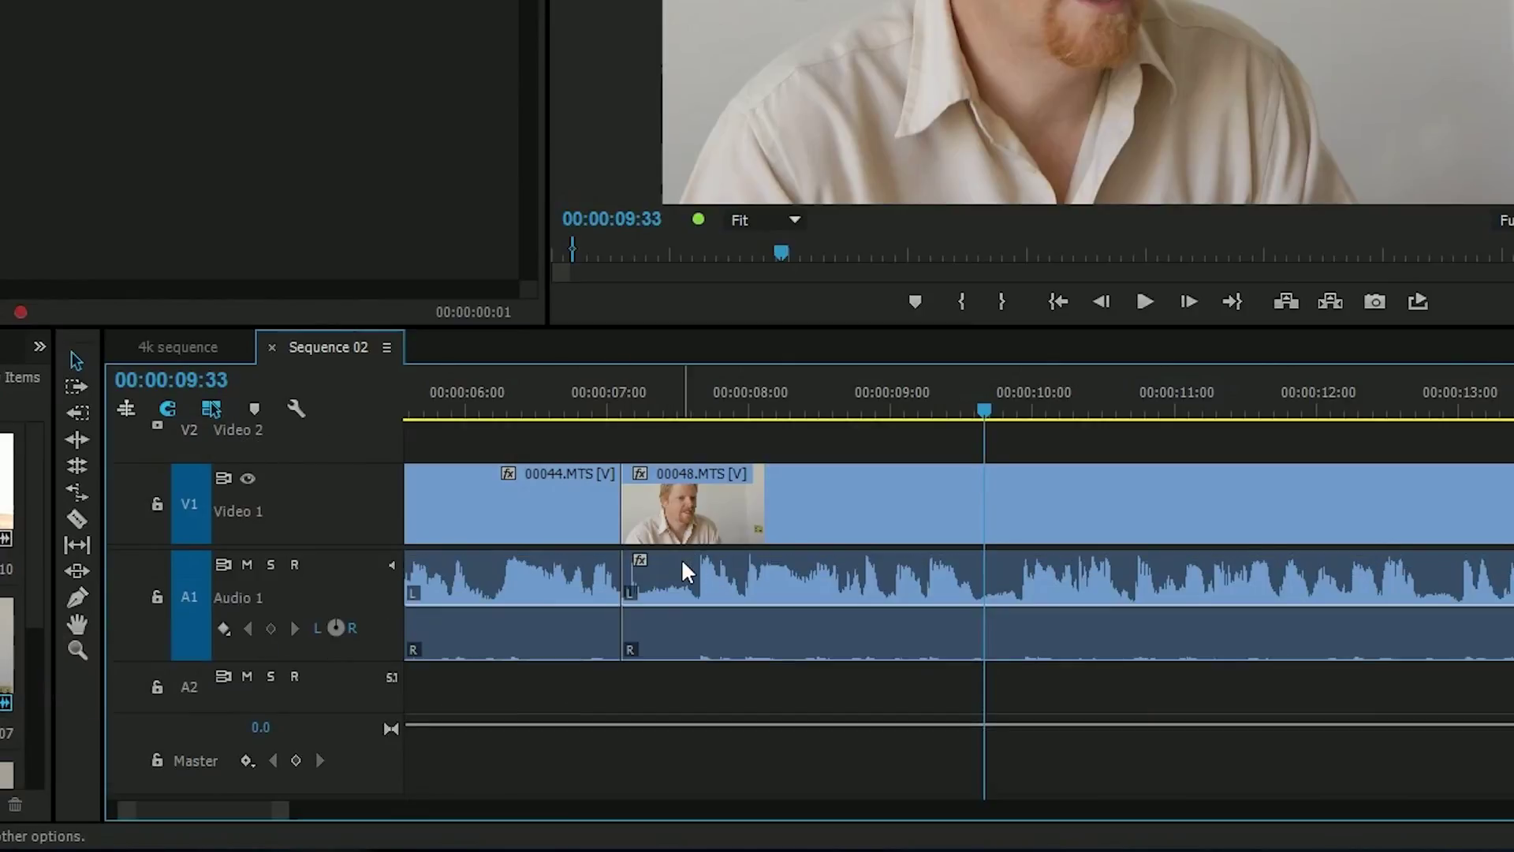
pyautogui.click(533, 398)
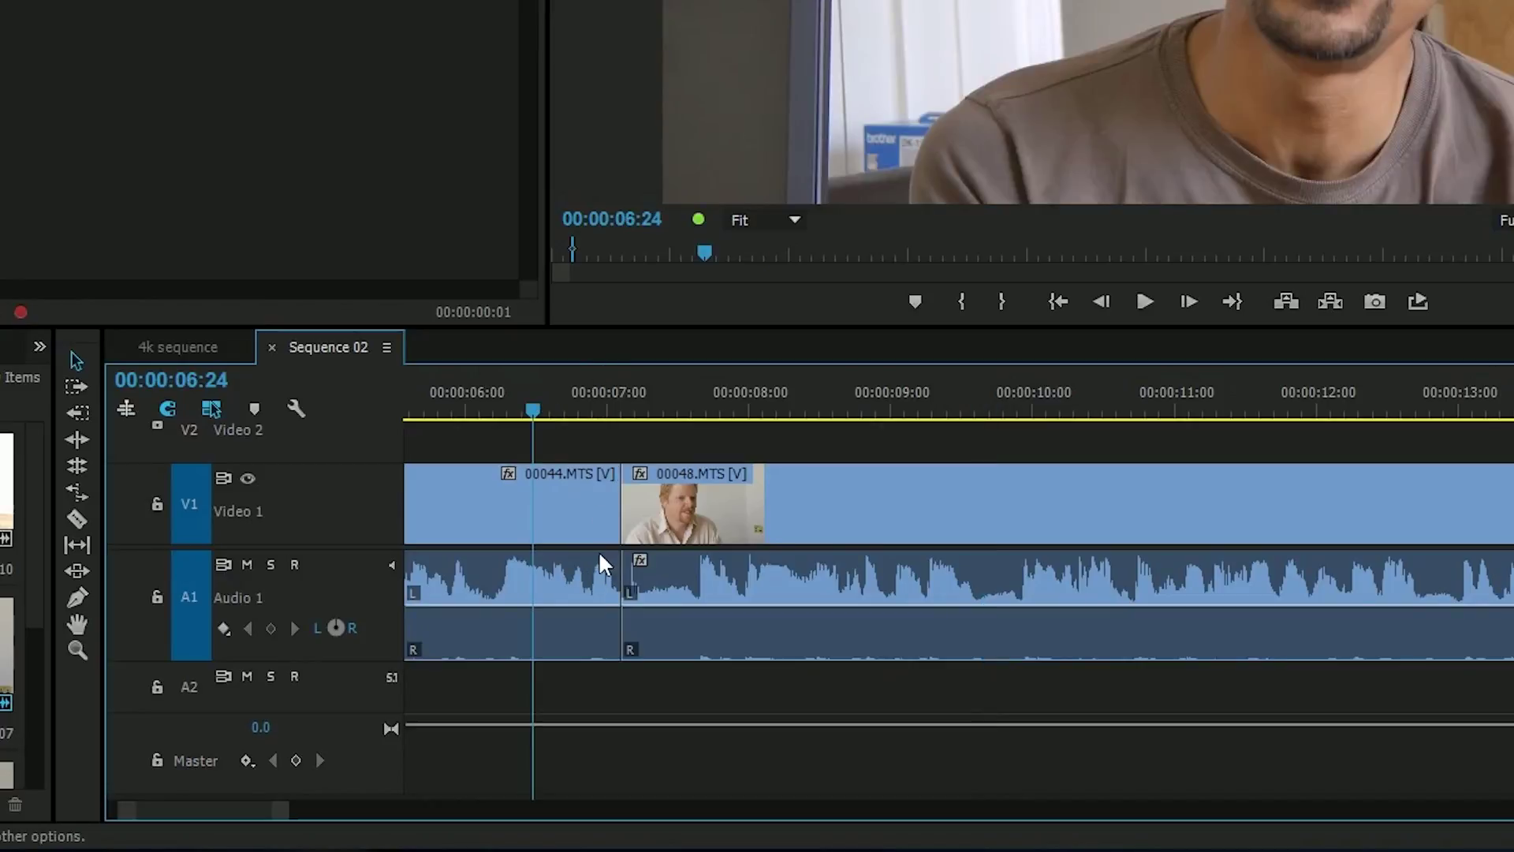
pyautogui.click(606, 507)
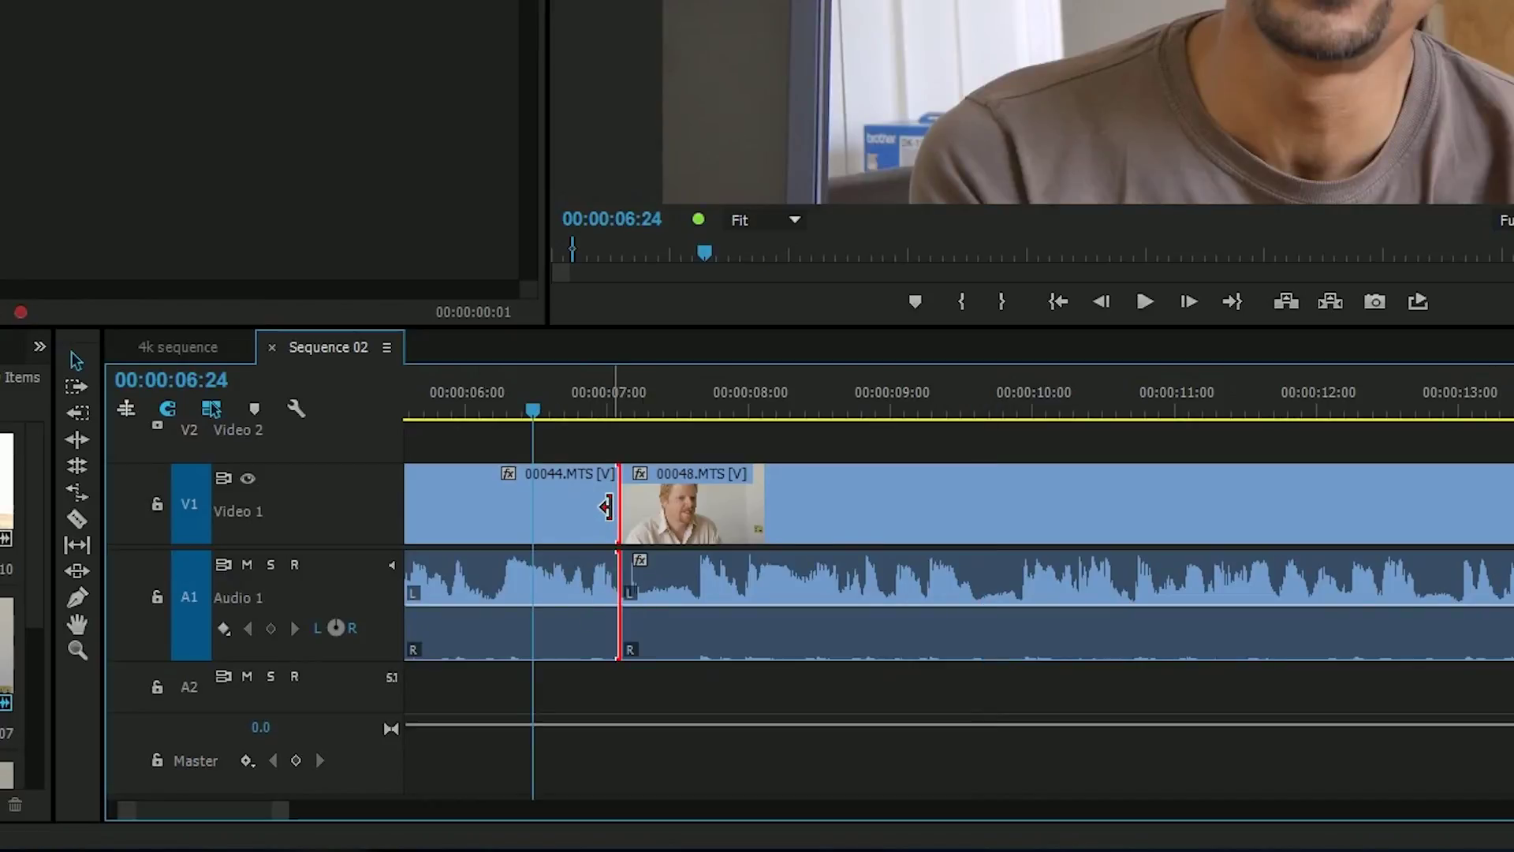
pyautogui.moveTo(606, 507)
pyautogui.mouseDown()
pyautogui.moveTo(513, 507)
pyautogui.moveTo(884, 501)
pyautogui.moveTo(623, 499)
pyautogui.mouseUp()
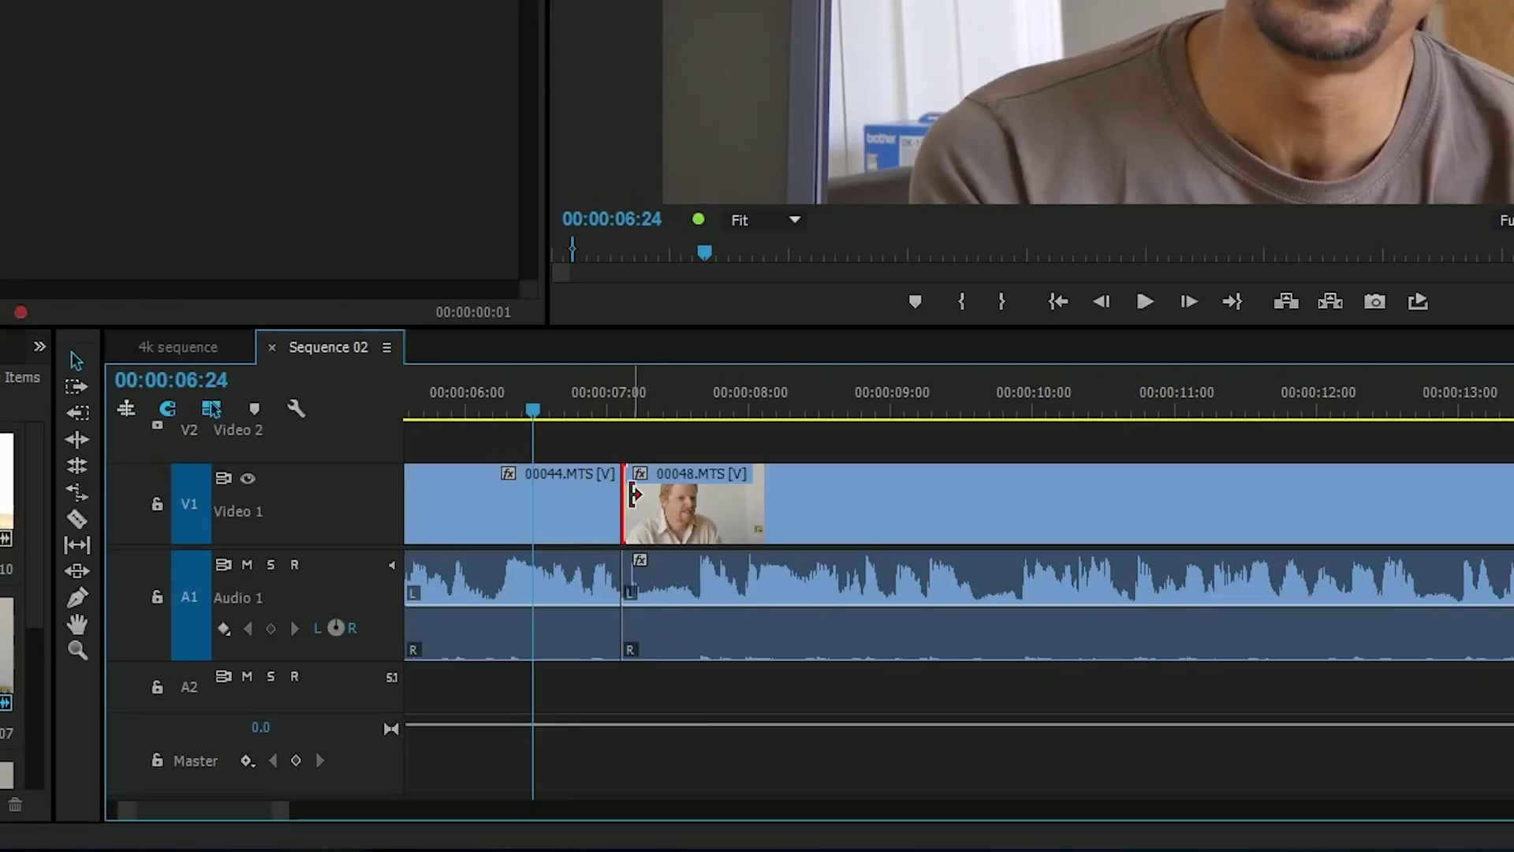
# Trim the head of 00048.MTS later and extend the tail of 00044.MTS to meet it, past the audio cut
pyautogui.moveTo(624, 497); pyautogui.dragTo(733, 499)
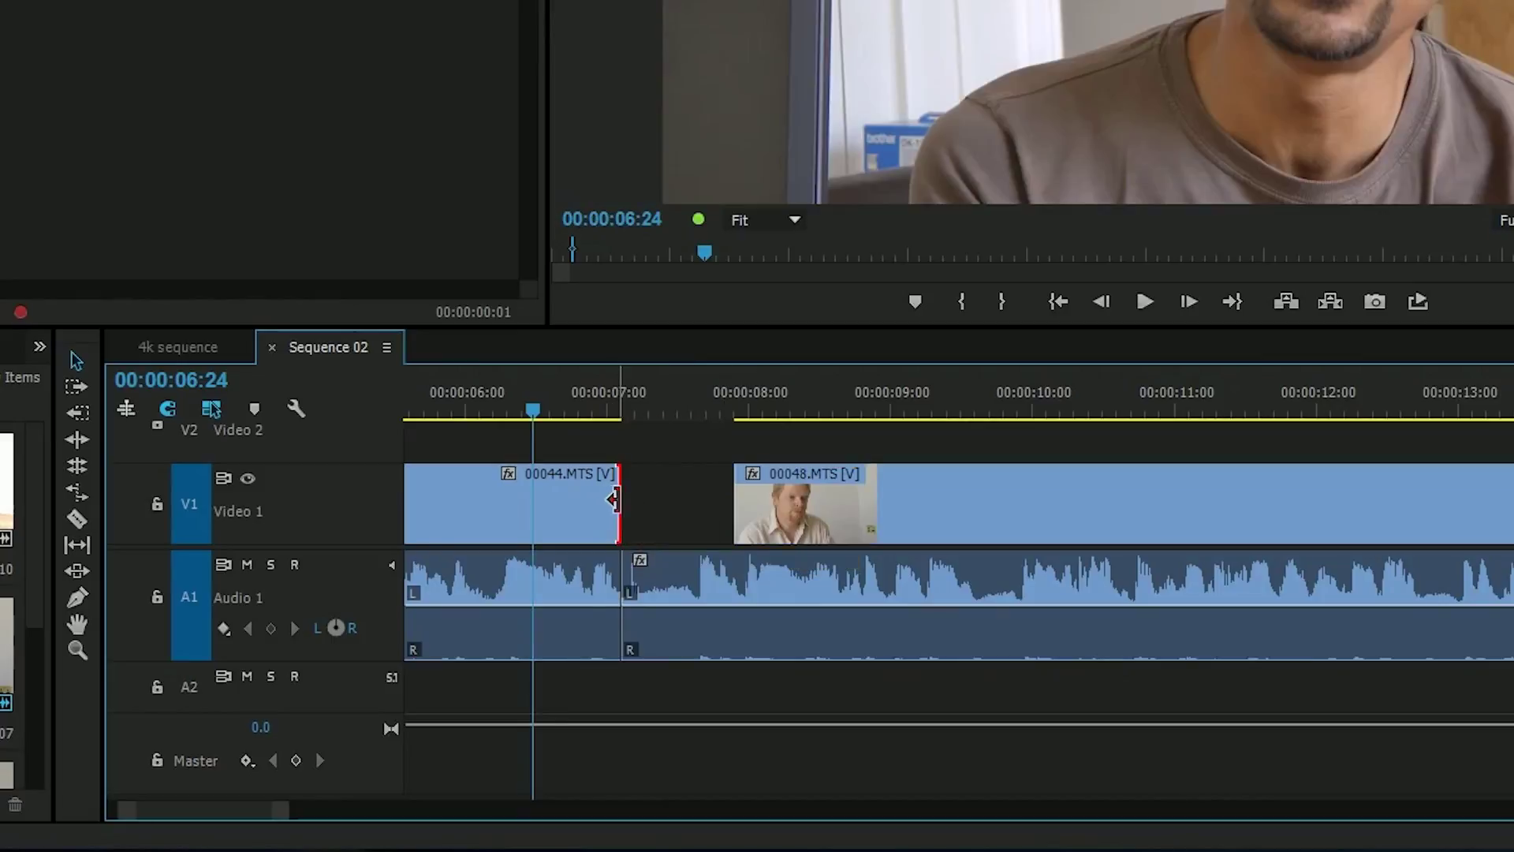
pyautogui.moveTo(618, 498); pyautogui.dragTo(734, 498)
pyautogui.moveTo(634, 582)
pyautogui.mouseDown()
pyautogui.moveTo(582, 576)
pyautogui.moveTo(631, 580)
pyautogui.mouseUp()
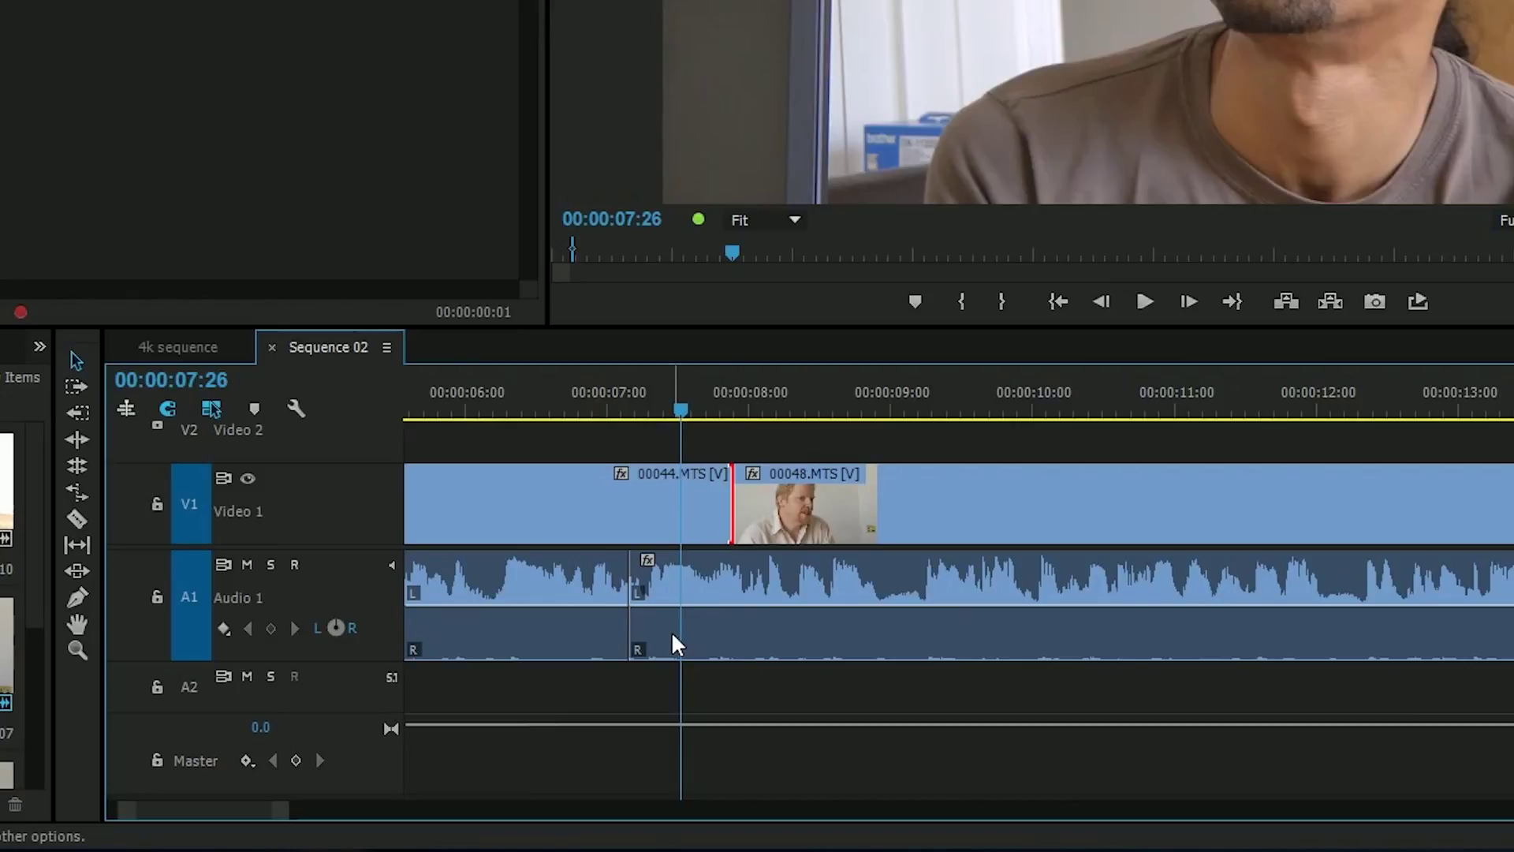
pyautogui.click(643, 576)
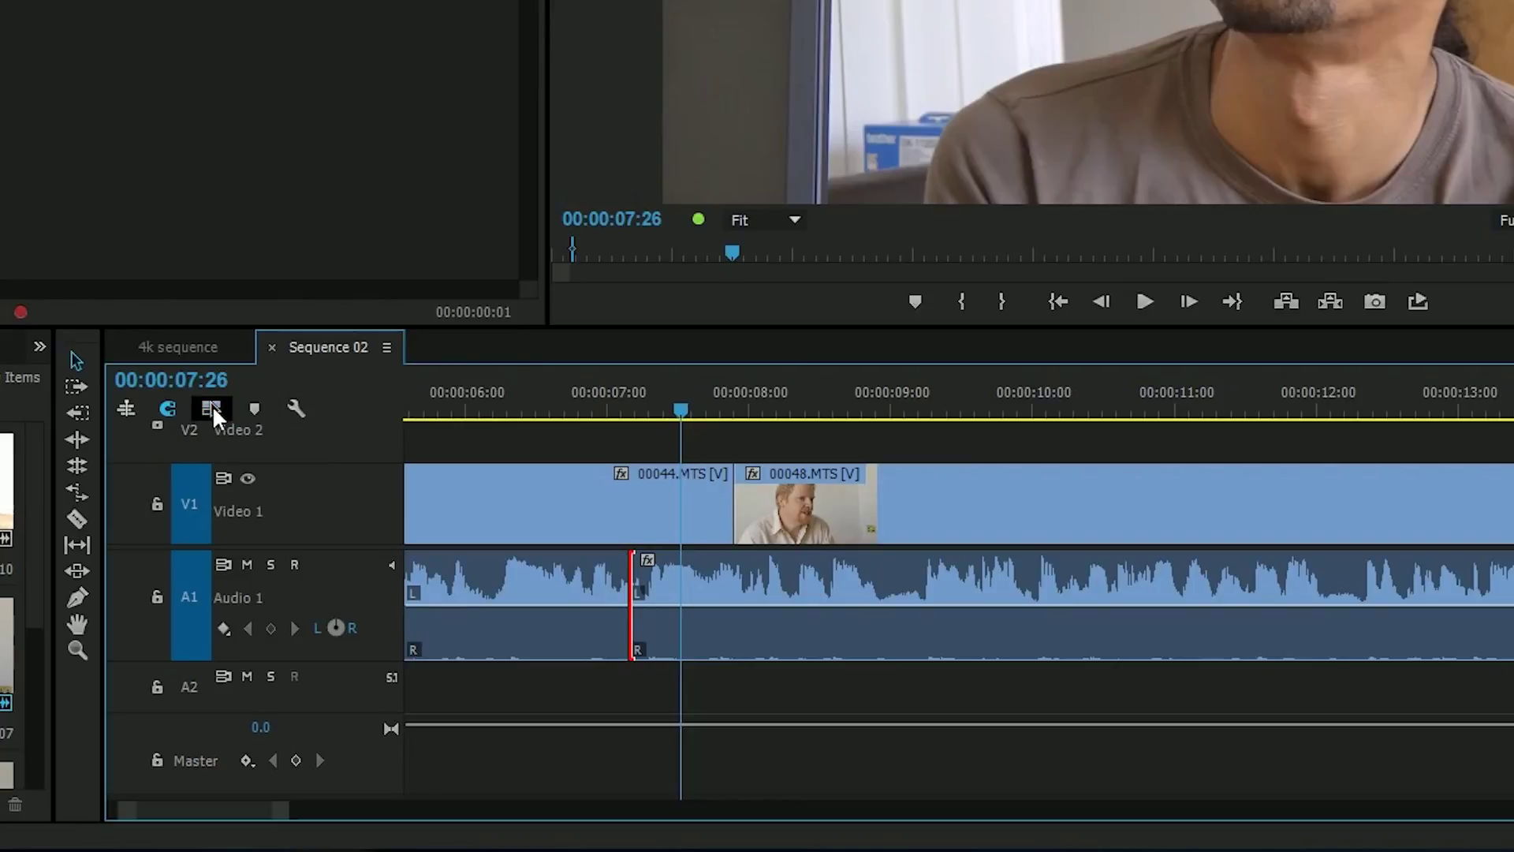
pyautogui.click(671, 703)
pyautogui.moveTo(632, 585); pyautogui.dragTo(634, 585)
pyautogui.click(732, 505)
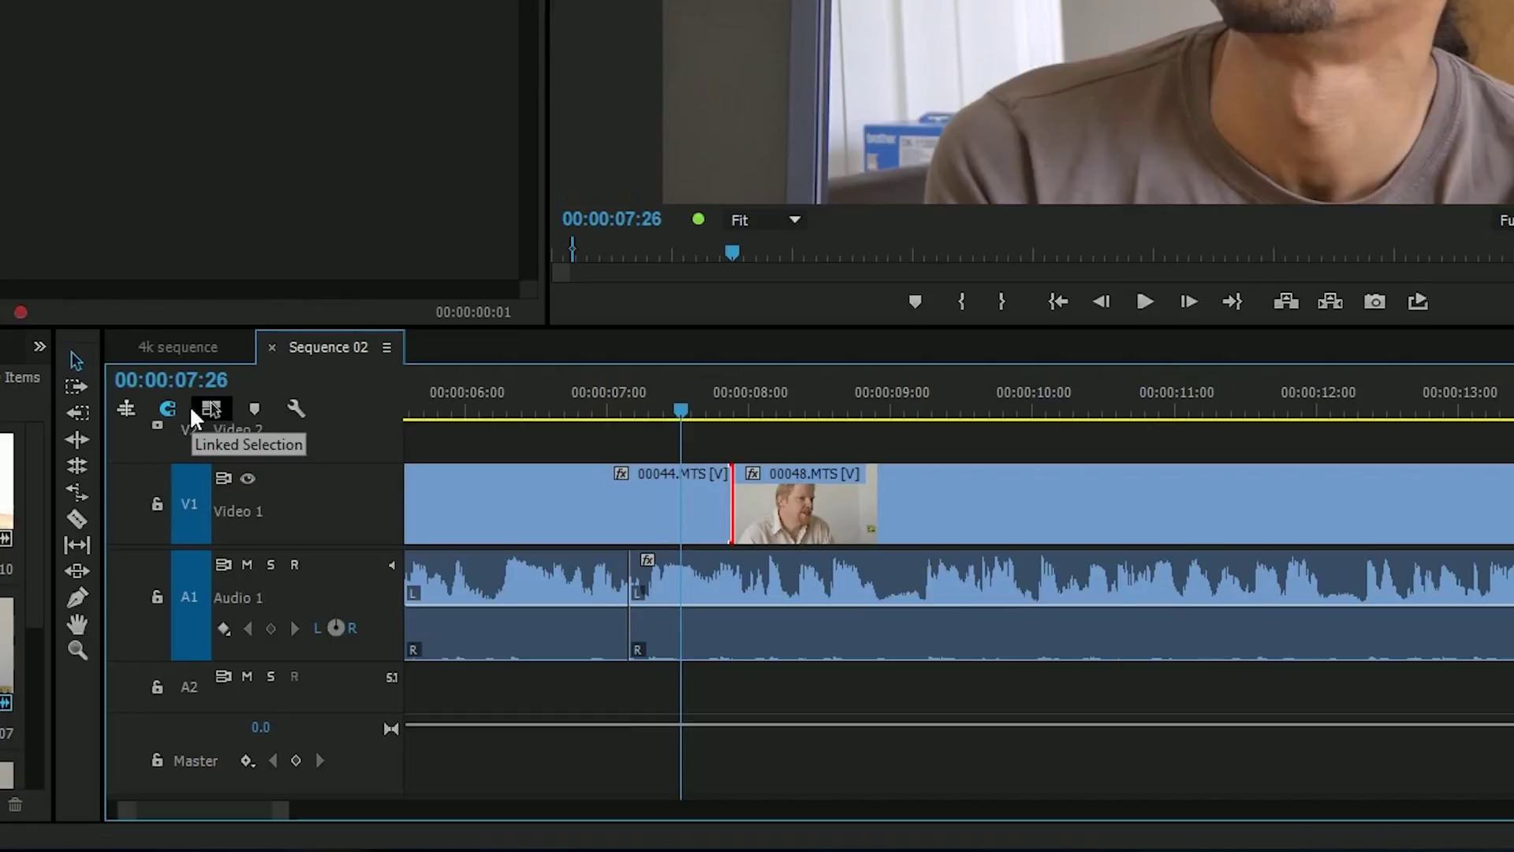
pyautogui.click(581, 403)
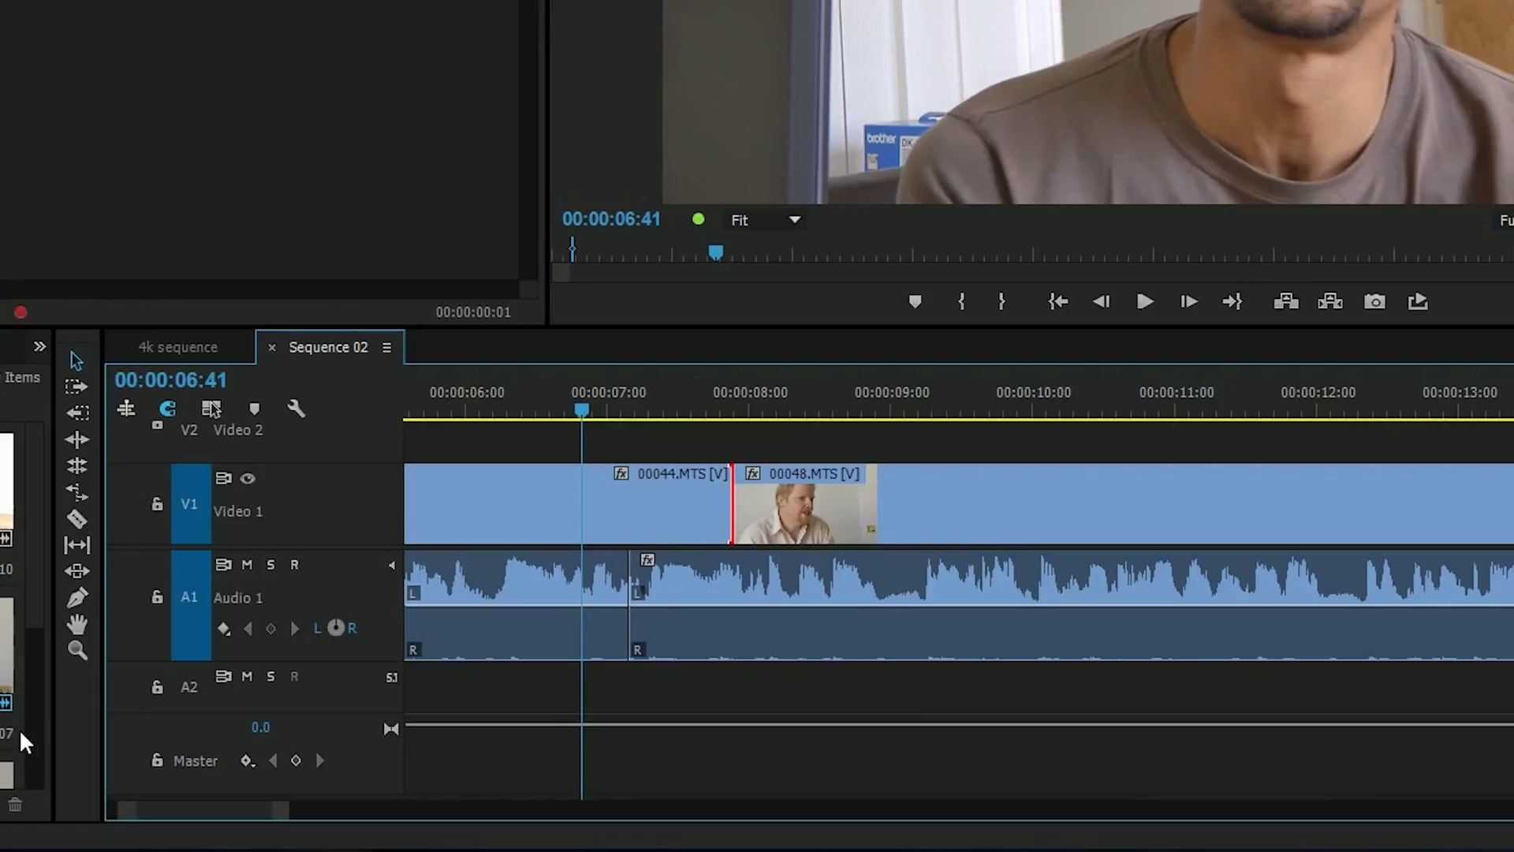
# Create a new sequence from the DNX HQ 1080p 50 preset via New Item
pyautogui.click(314, 812)
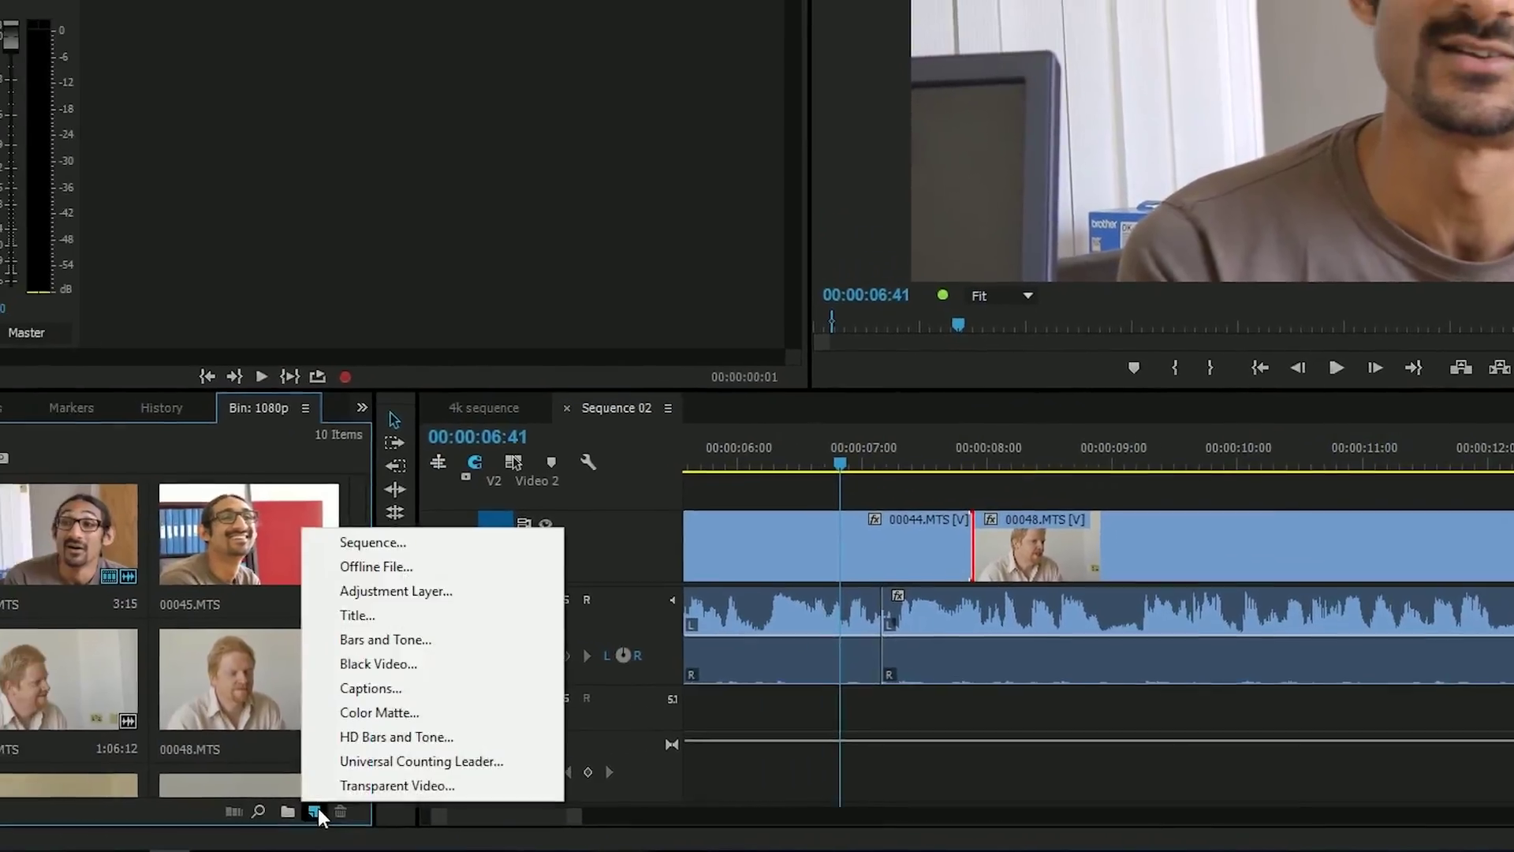
pyautogui.click(372, 543)
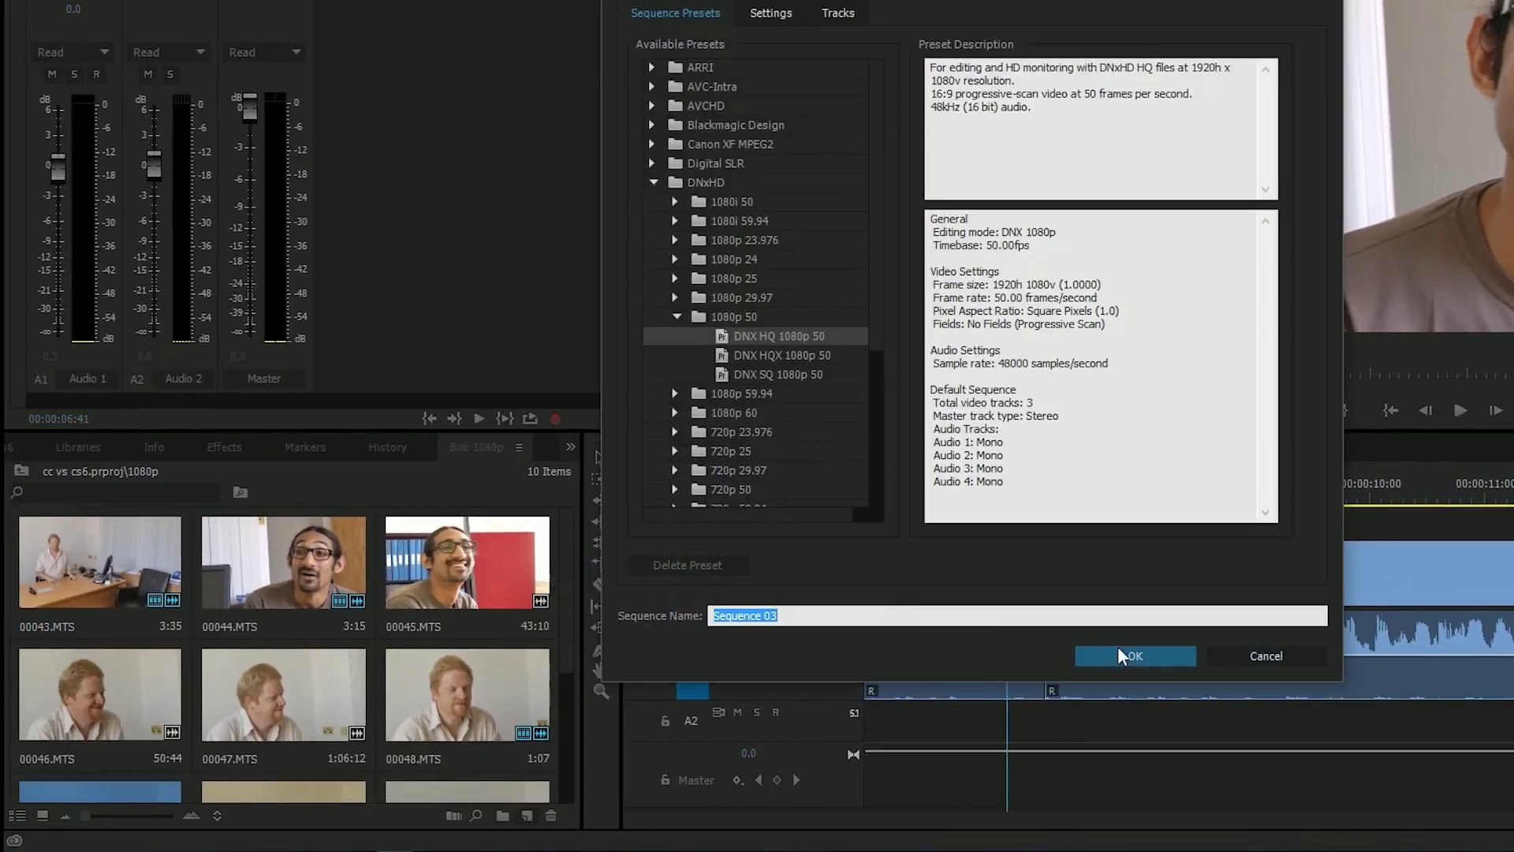
pyautogui.click(1135, 660)
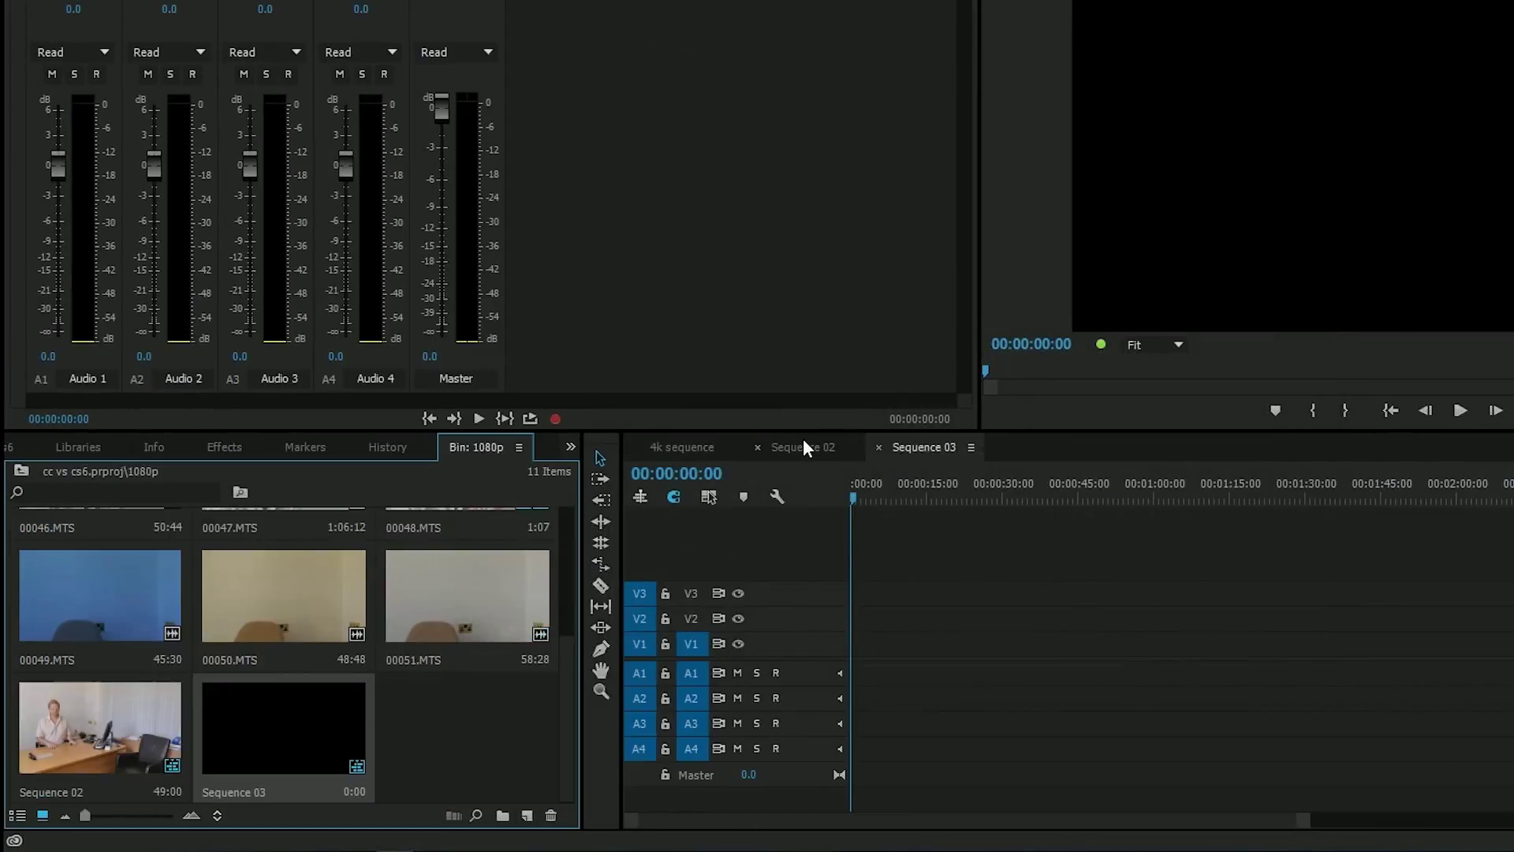
# Reveal Sequence 02 in the project bin from its timeline tab
pyautogui.click(803, 446)
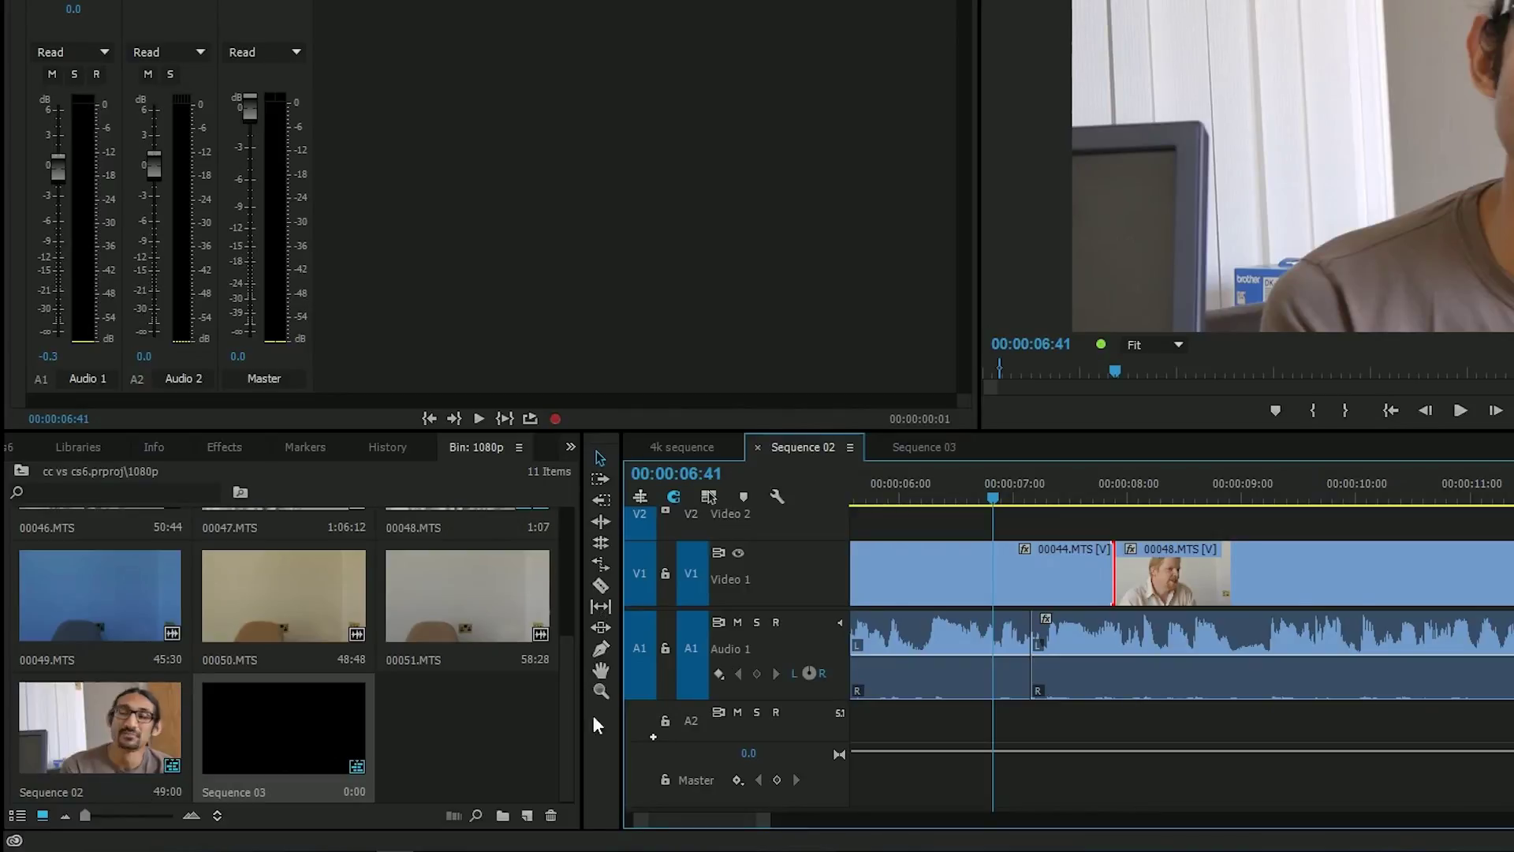
pyautogui.rightClick(789, 447)
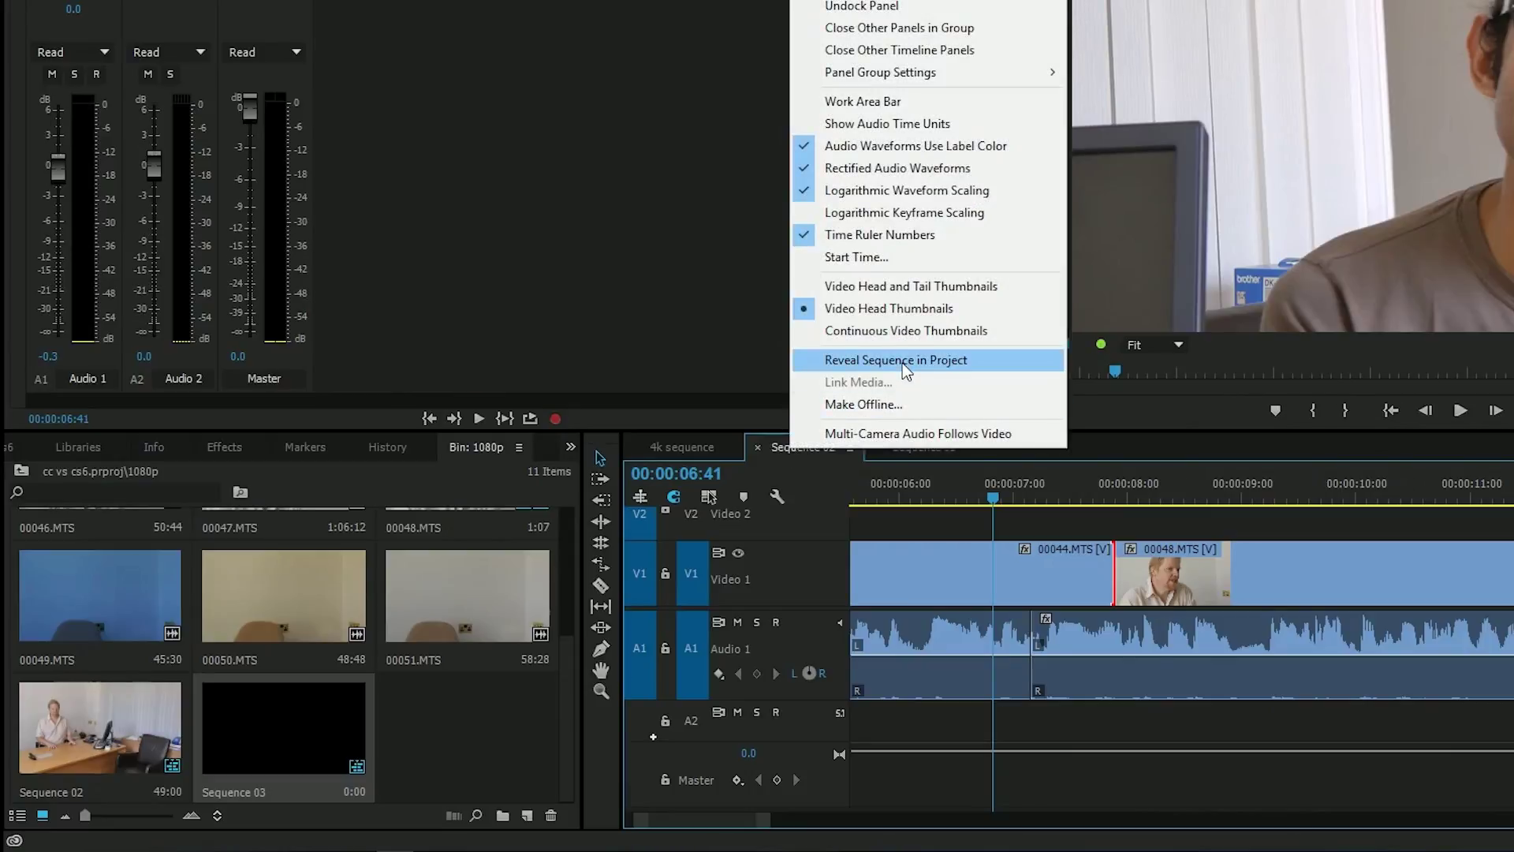
pyautogui.click(903, 363)
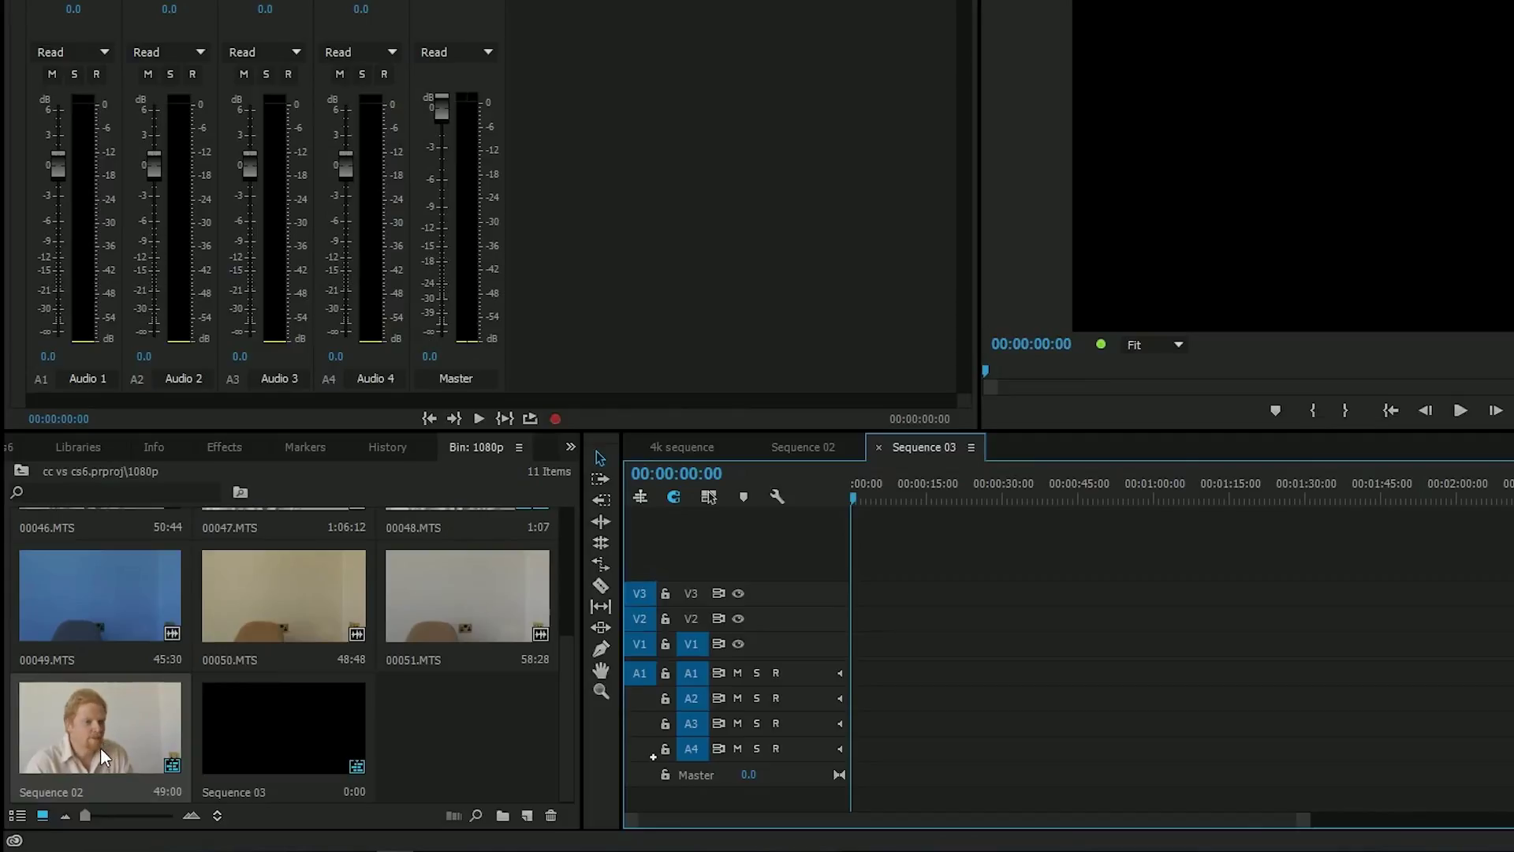
# Drag Sequence 02 into Sequence 03 as a nest, then, with nesting off, add its separate clips after it
pyautogui.moveTo(120, 751)
pyautogui.mouseDown()
pyautogui.moveTo(856, 588)
pyautogui.moveTo(842, 677)
pyautogui.moveTo(107, 758)
pyautogui.mouseUp()
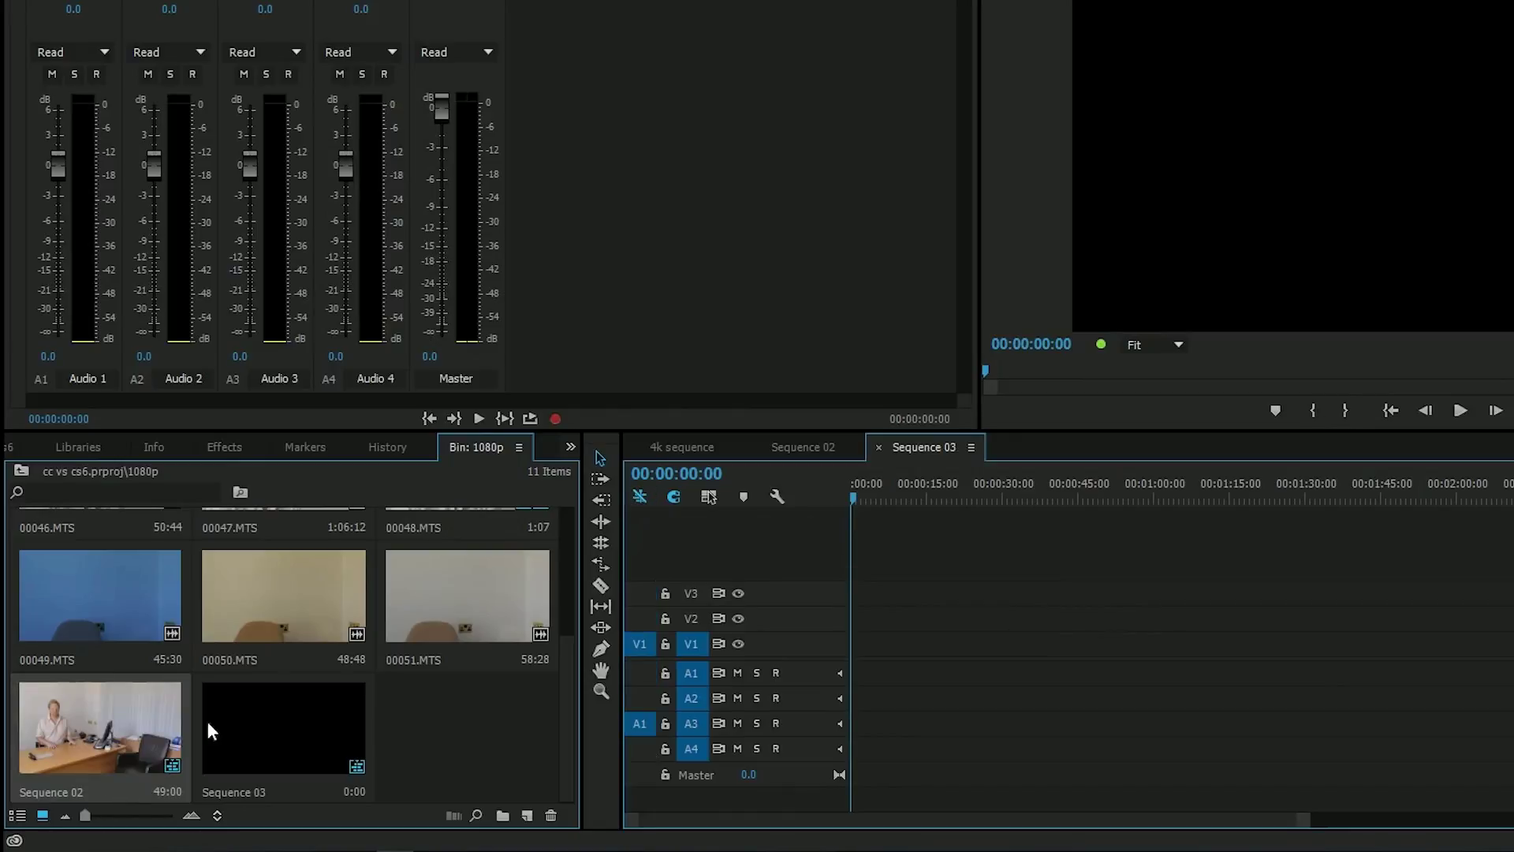
pyautogui.moveTo(100, 720); pyautogui.dragTo(848, 690)
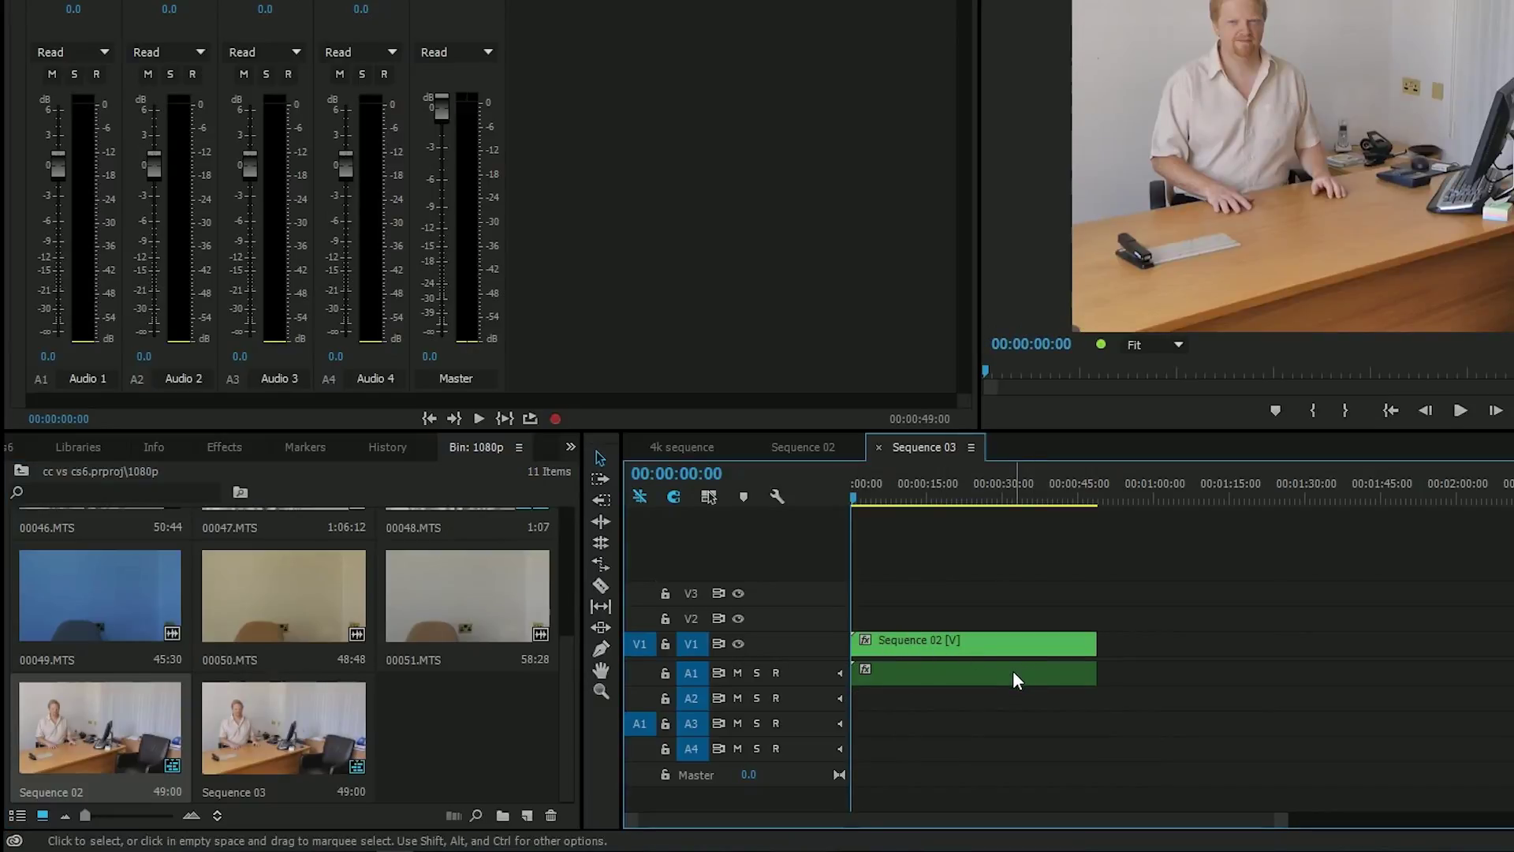
pyautogui.click(640, 496)
pyautogui.moveTo(106, 698); pyautogui.dragTo(1230, 648)
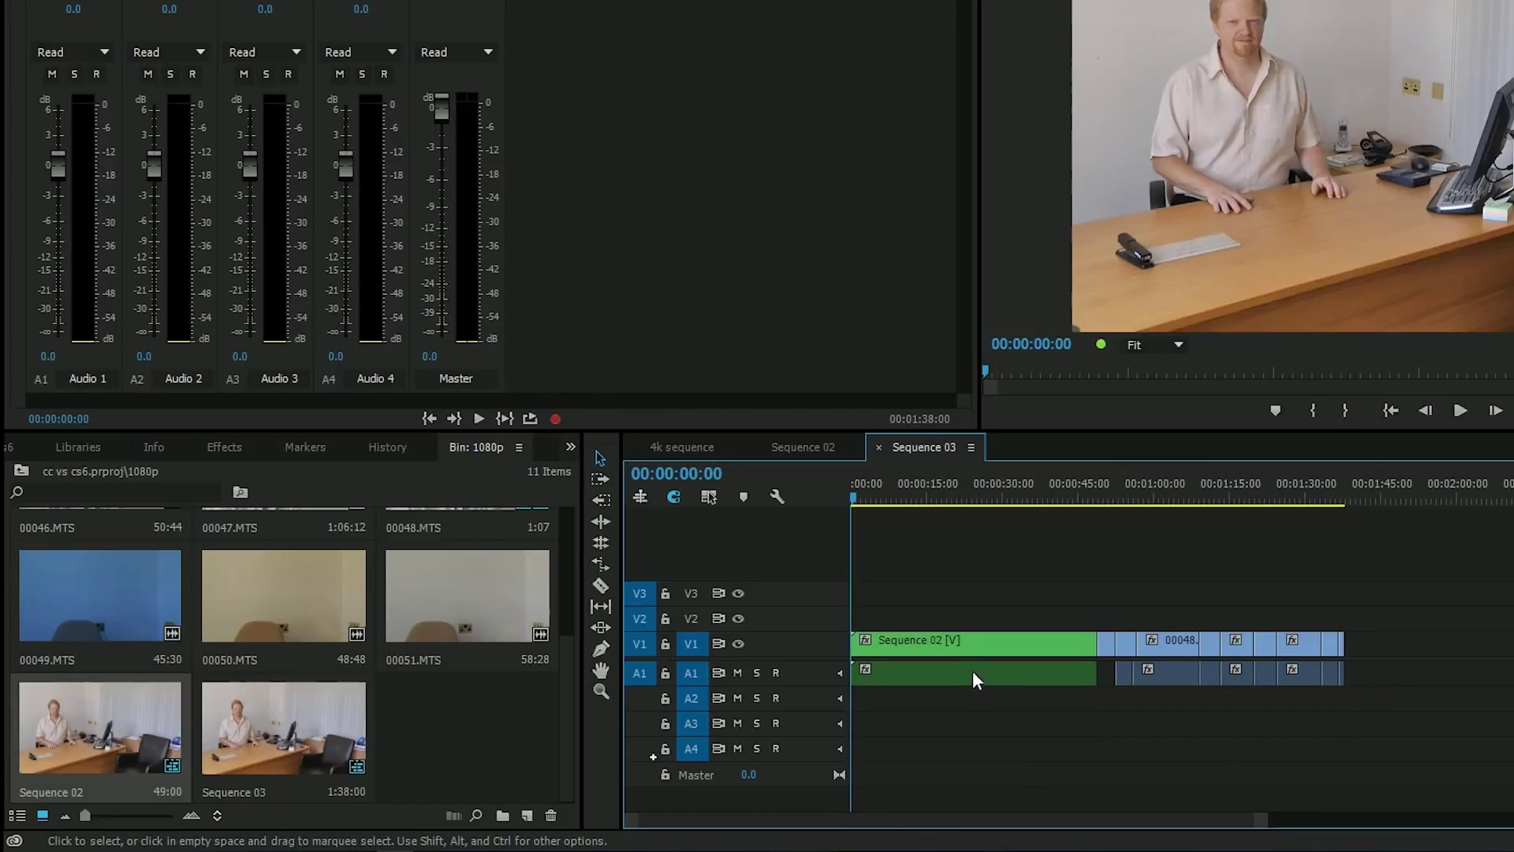
# In Sequence 02, lengthen the last video and audio clips
pyautogui.doubleClick(939, 645)
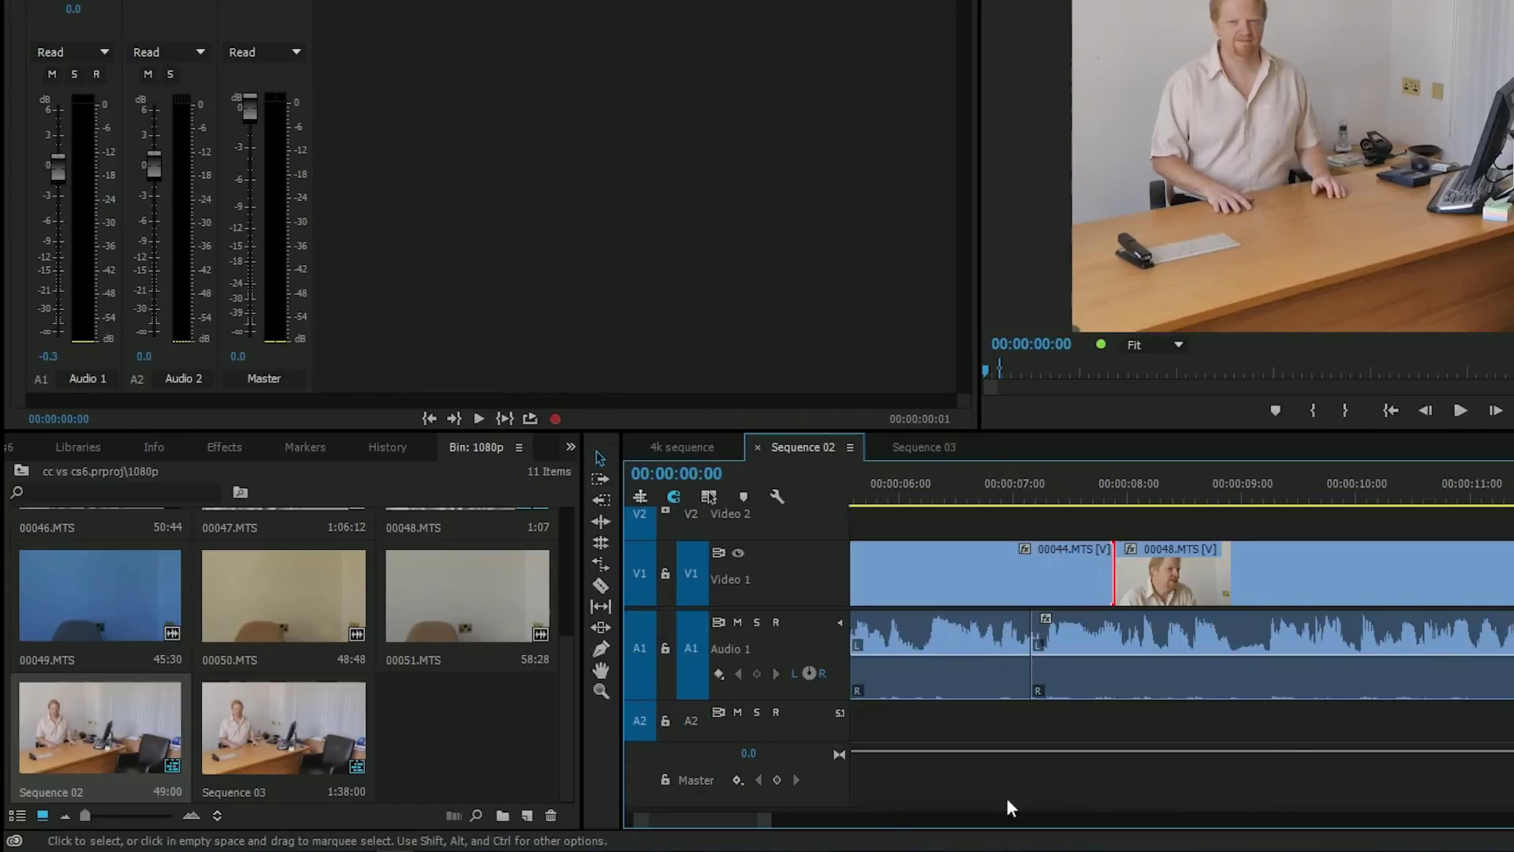
pyautogui.moveTo(767, 825); pyautogui.dragTo(1087, 820)
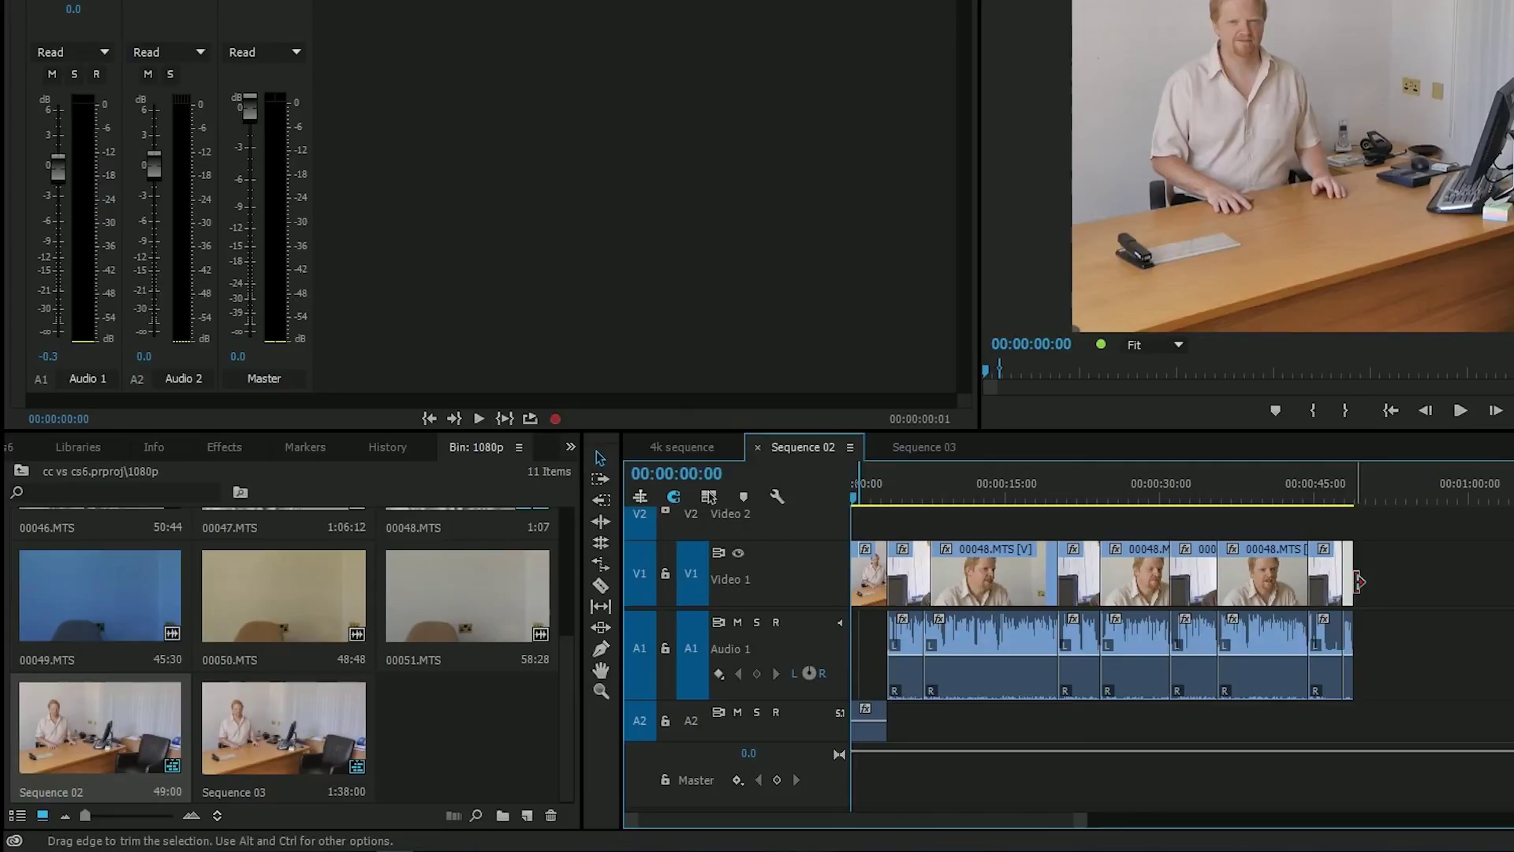
pyautogui.moveTo(1352, 581); pyautogui.dragTo(1385, 588)
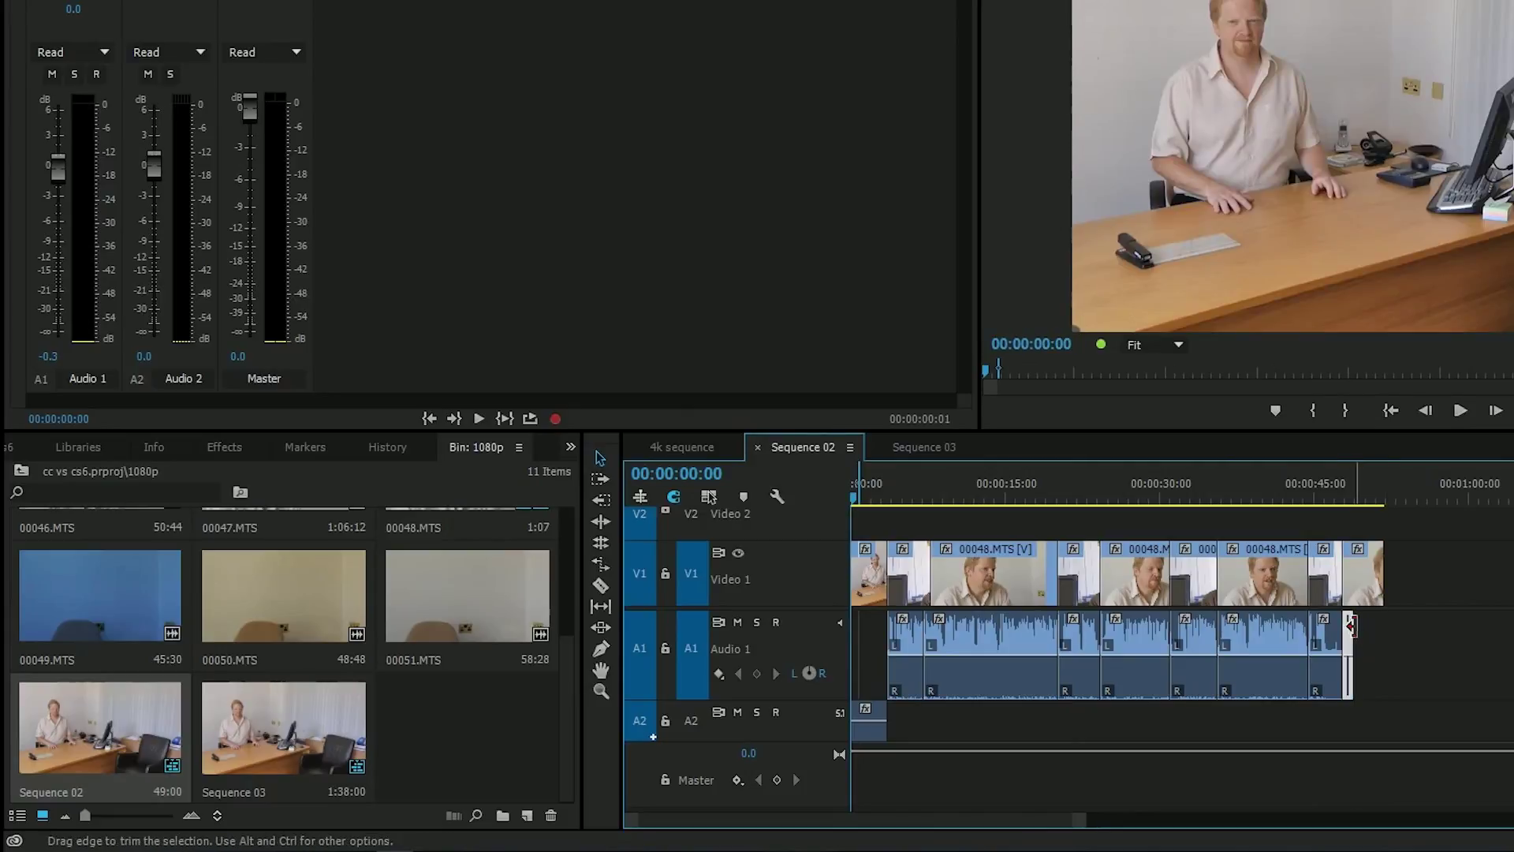
pyautogui.doubleClick(1349, 635)
pyautogui.moveTo(1349, 639); pyautogui.dragTo(1380, 639)
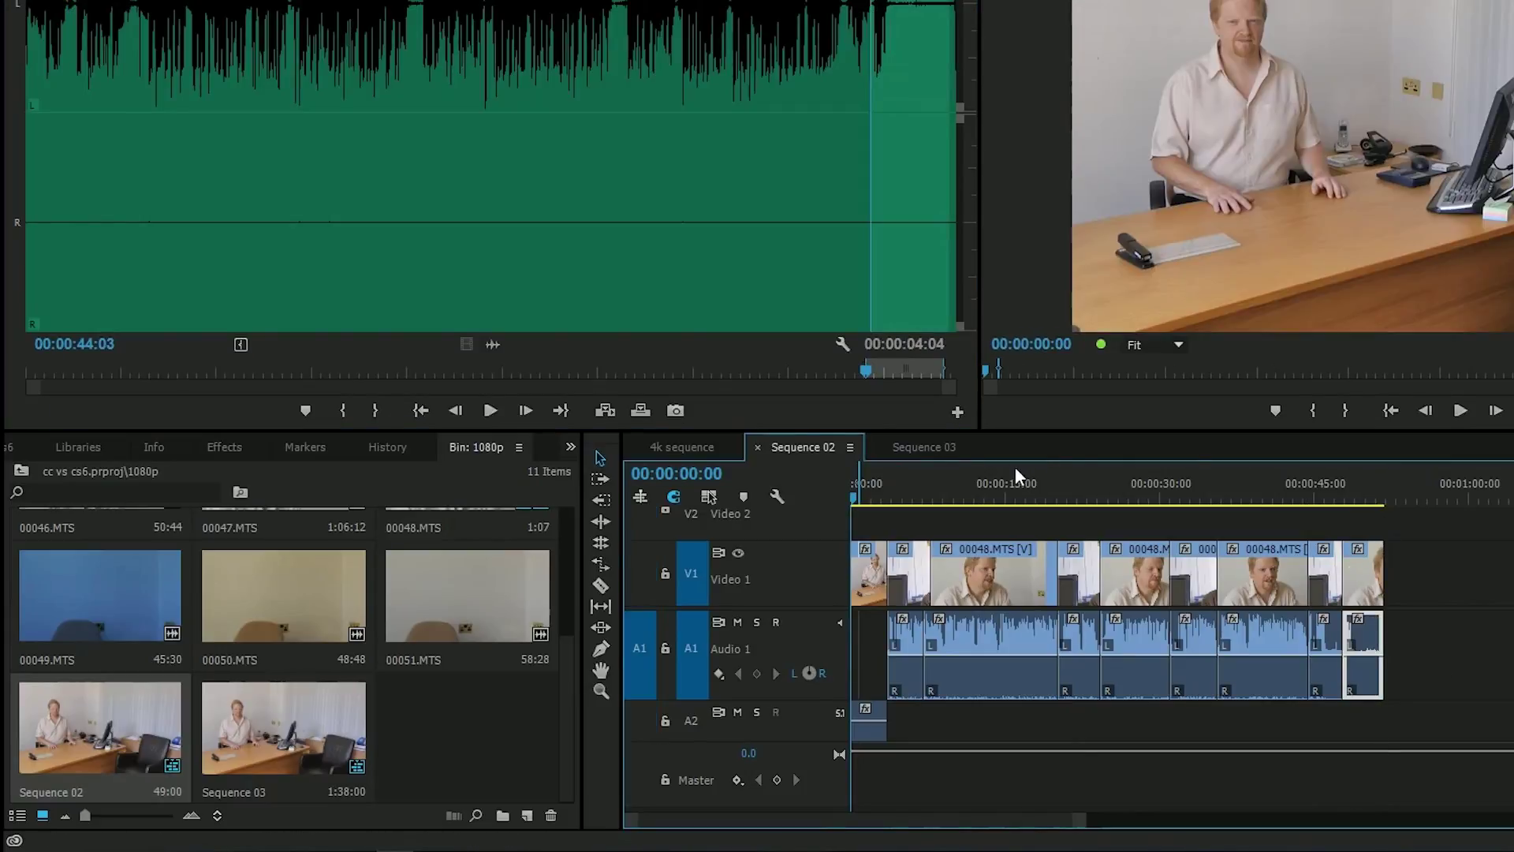
# Ripple-extend the nested Sequence 02 clip's end in Sequence 03 and save the project
pyautogui.click(924, 447)
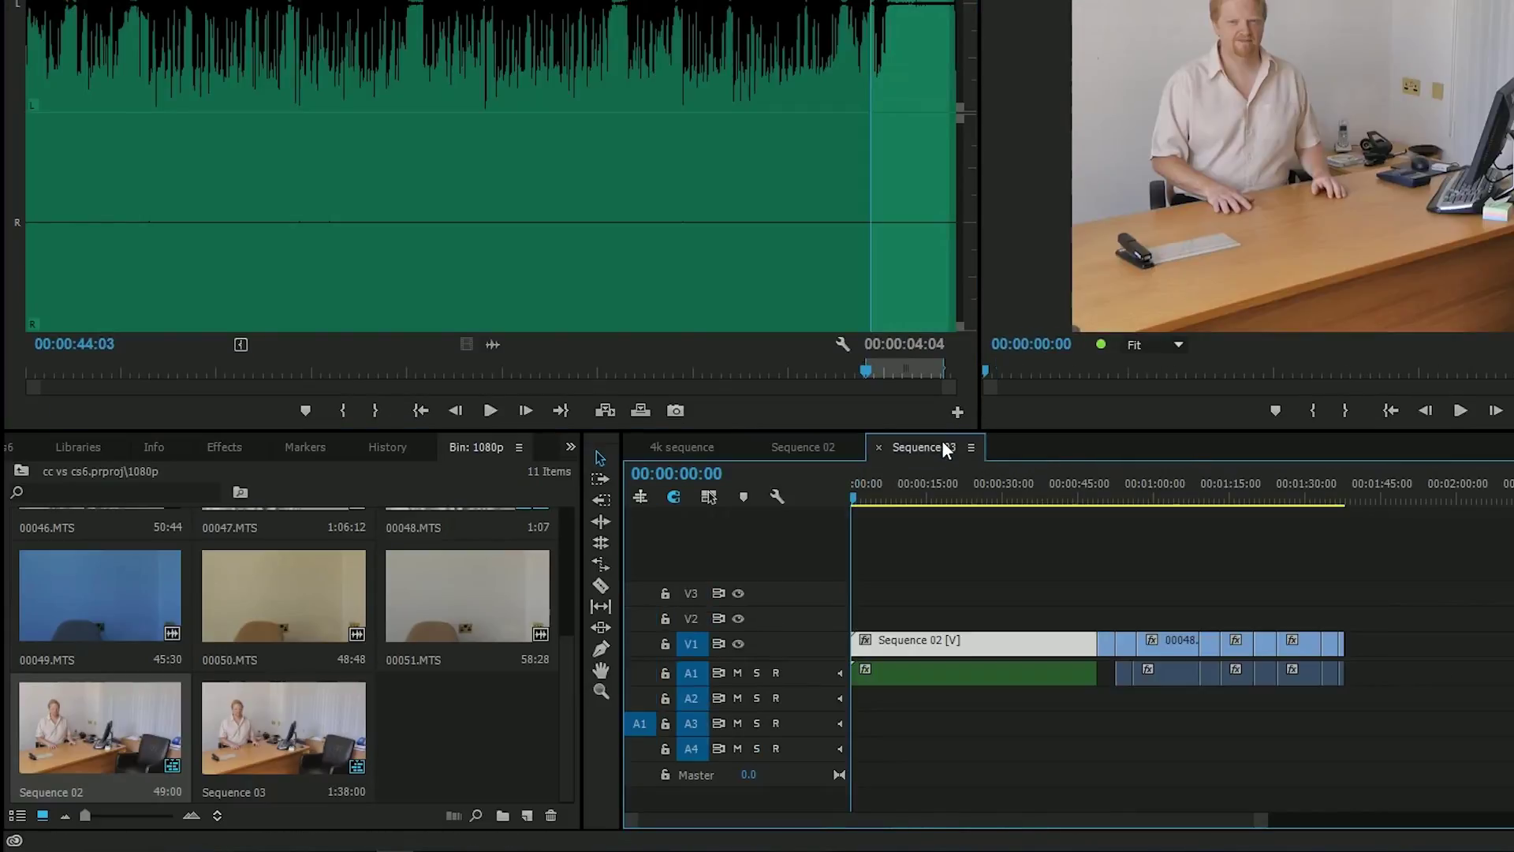
pyautogui.click(1086, 647)
pyautogui.moveTo(1083, 647); pyautogui.dragTo(1118, 662)
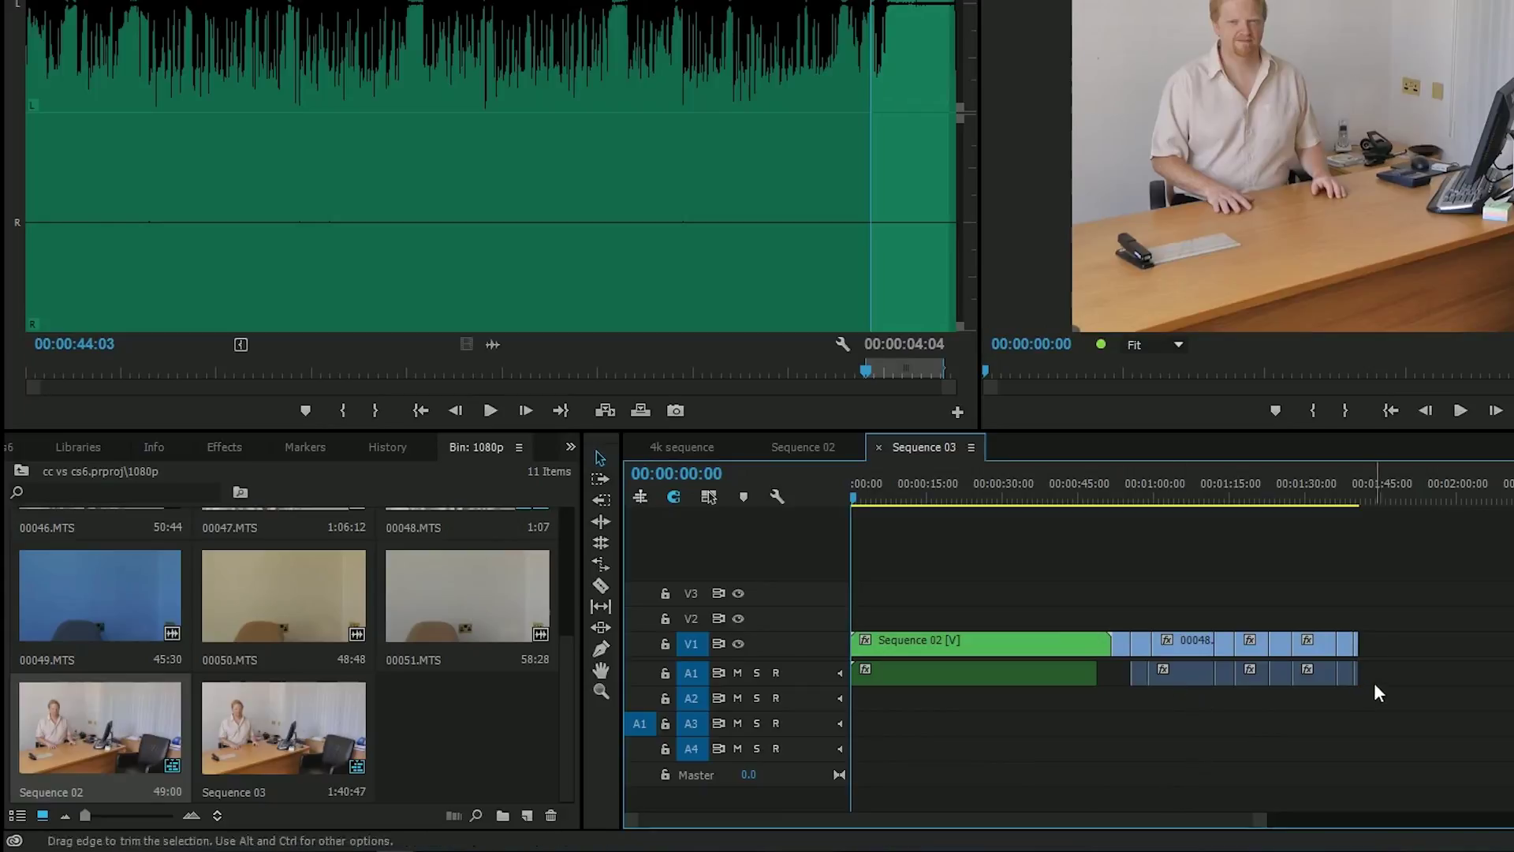
pyautogui.hotkey('ctrl', 's')
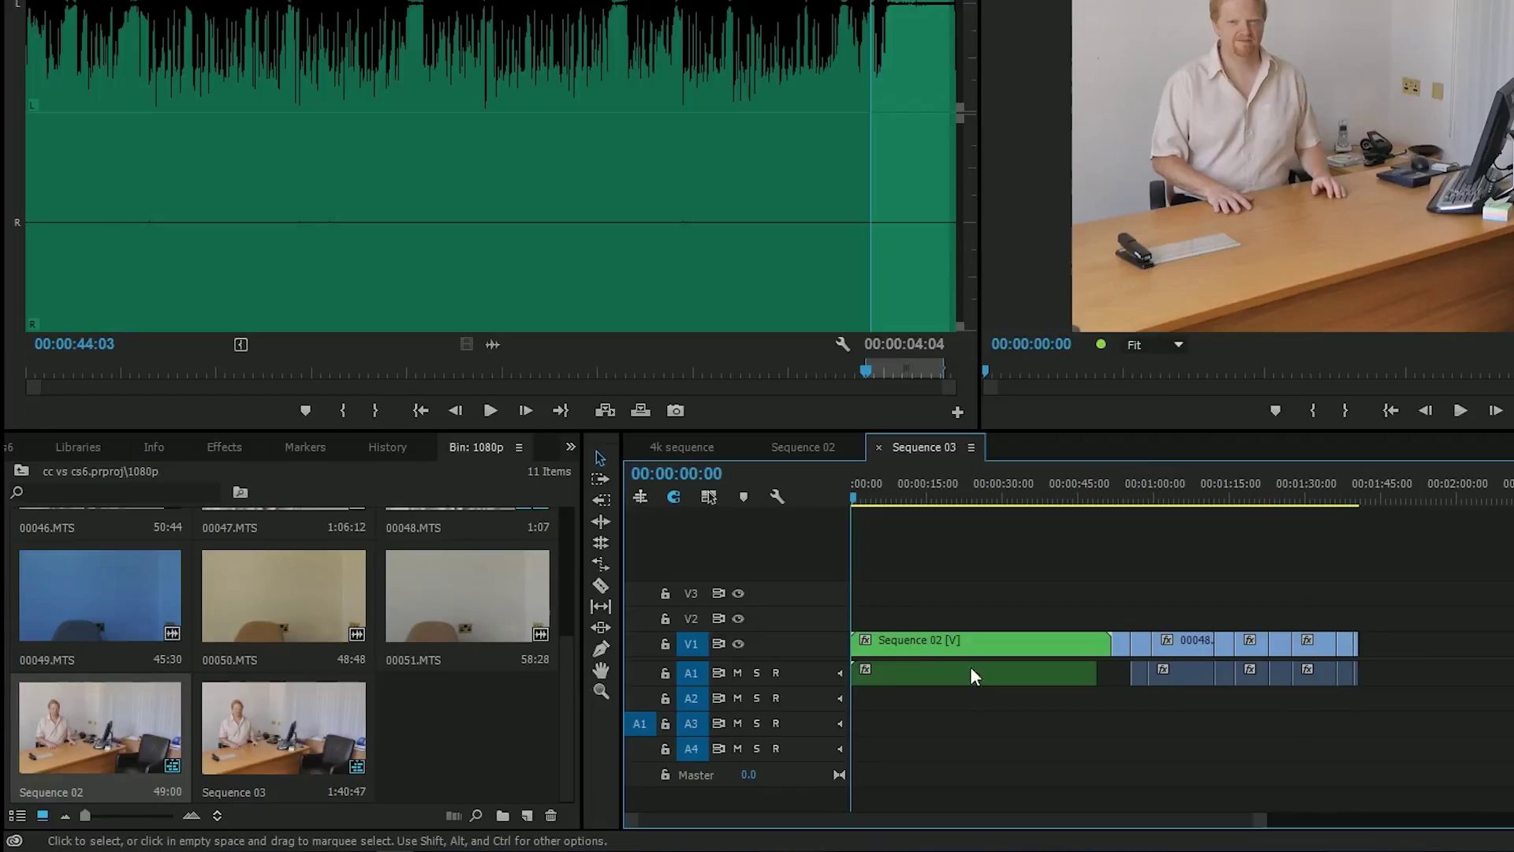
pyautogui.click(919, 645)
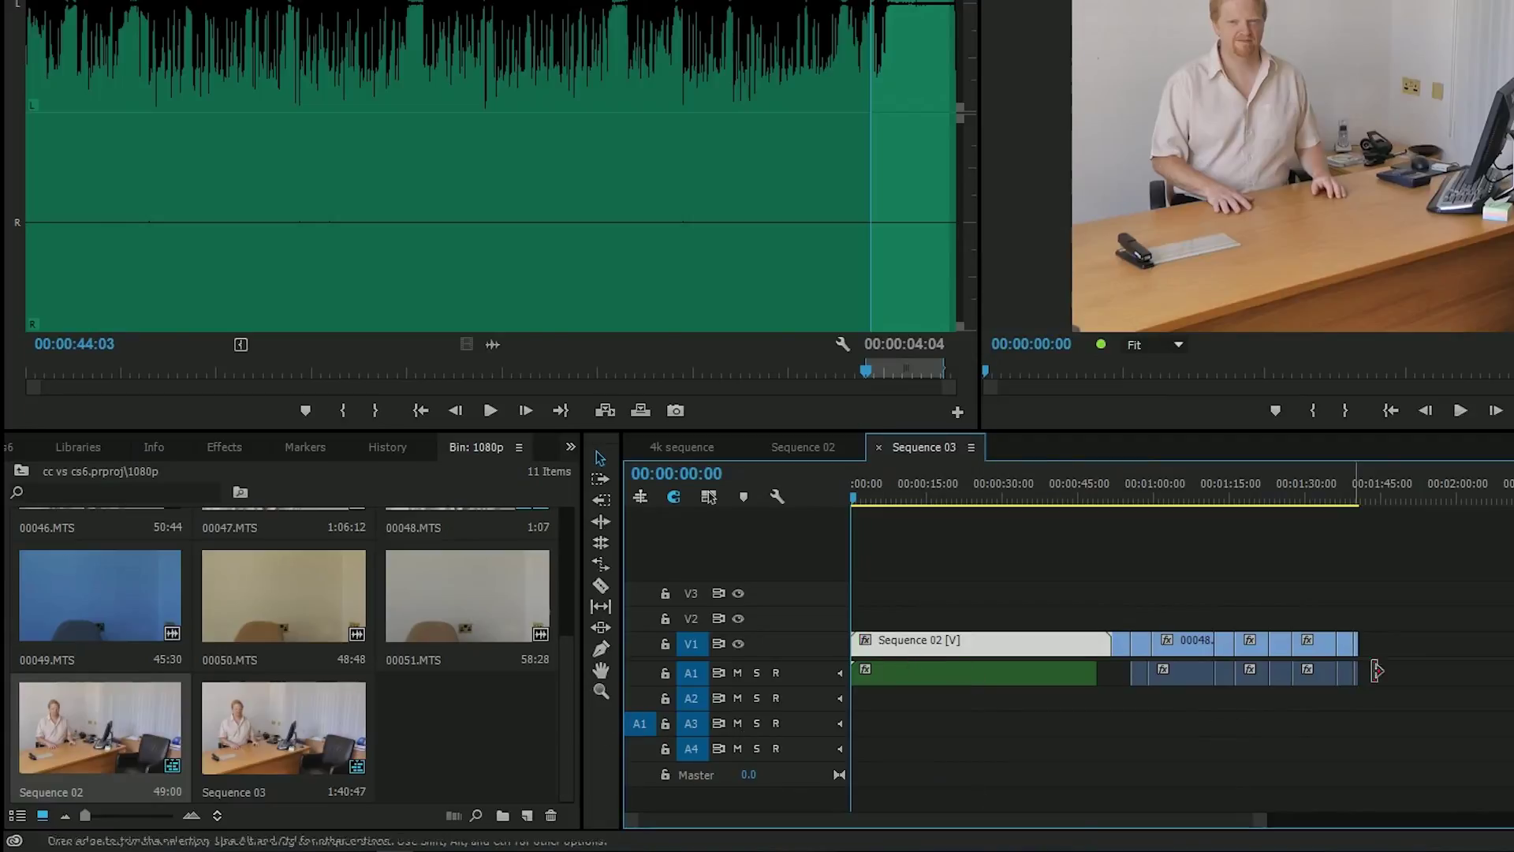
pyautogui.moveTo(1289, 643); pyautogui.dragTo(1283, 645)
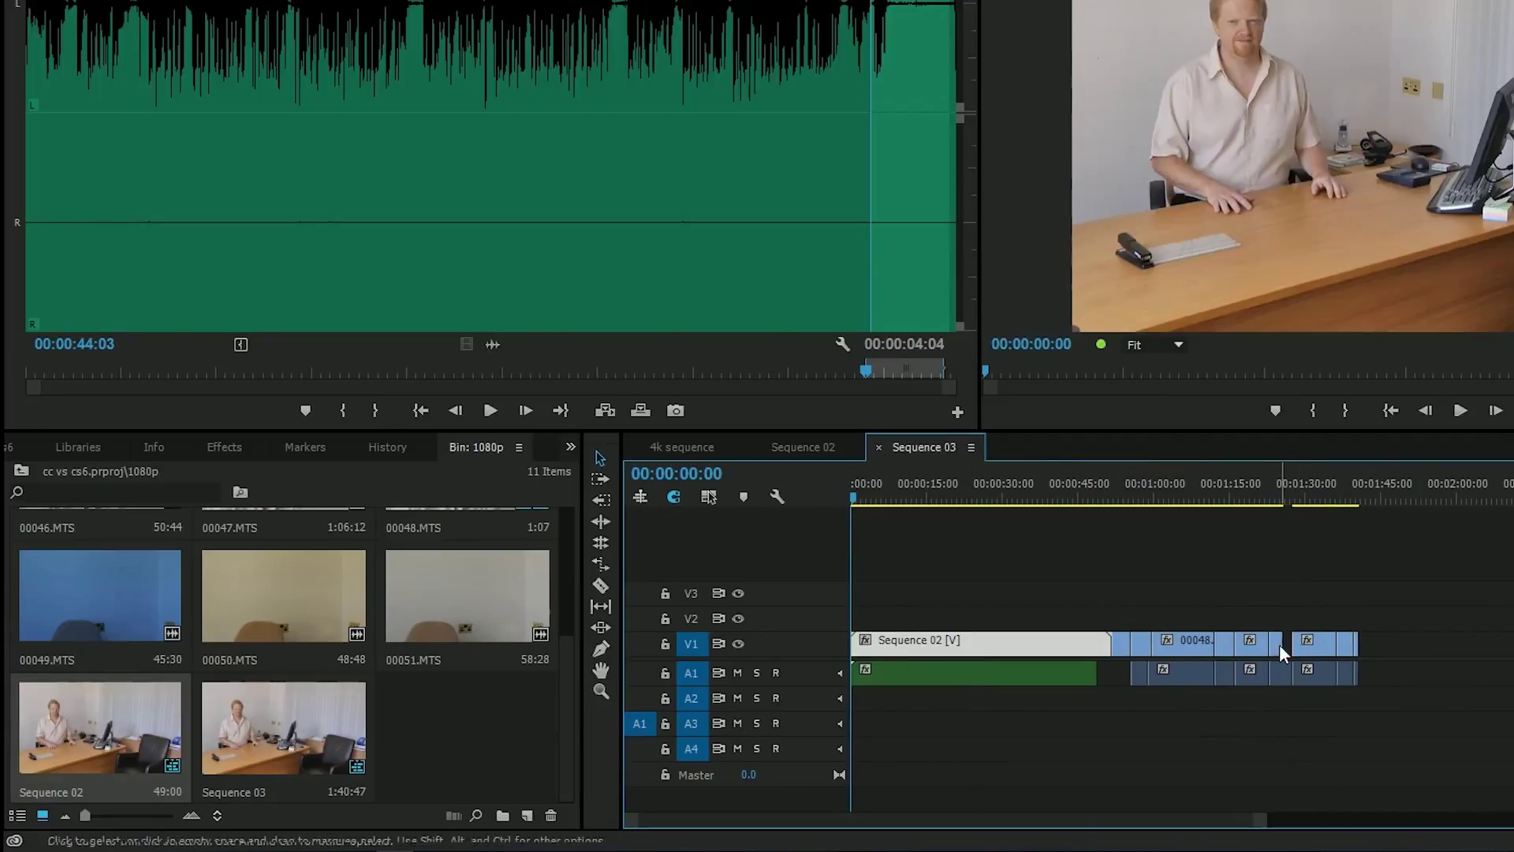
pyautogui.click(789, 445)
pyautogui.click(921, 447)
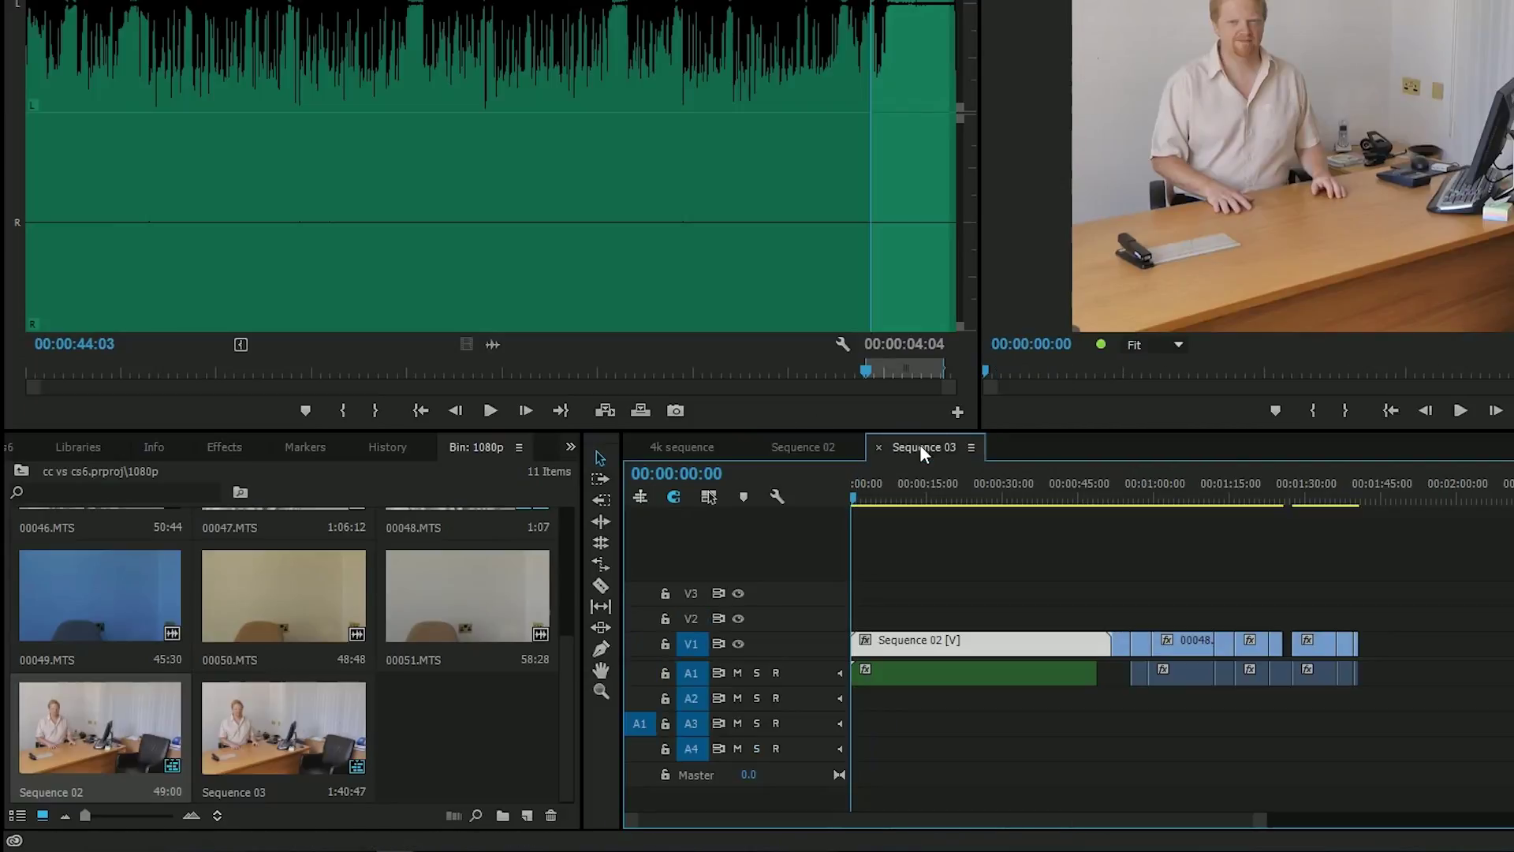
pyautogui.click(798, 446)
pyautogui.click(921, 446)
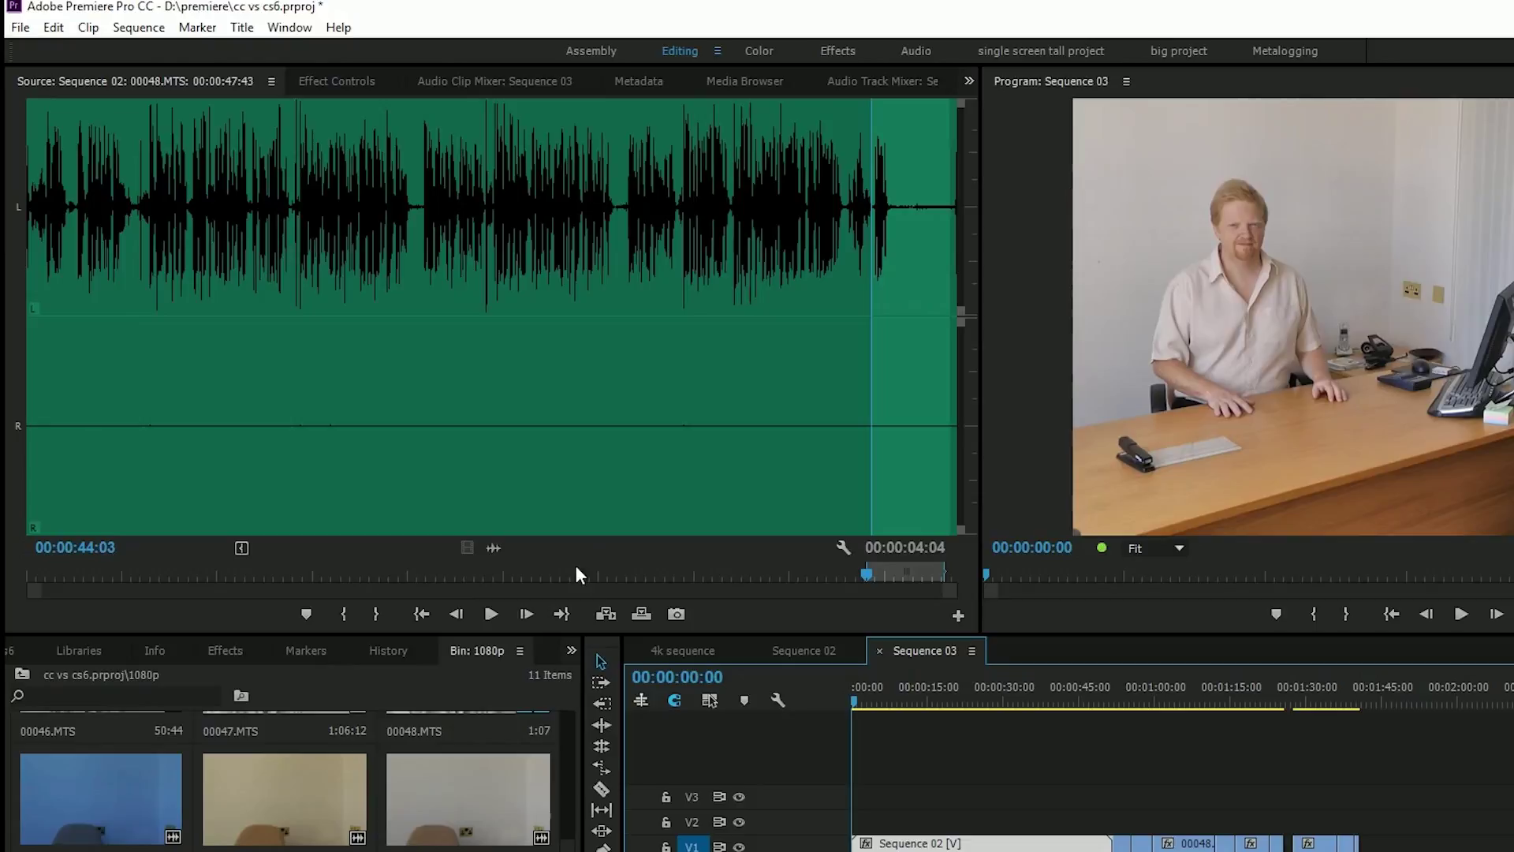
# Set Sequence 03's Preview File Format to I-Frame Only MPEG in Sequence Settings
pyautogui.click(134, 27)
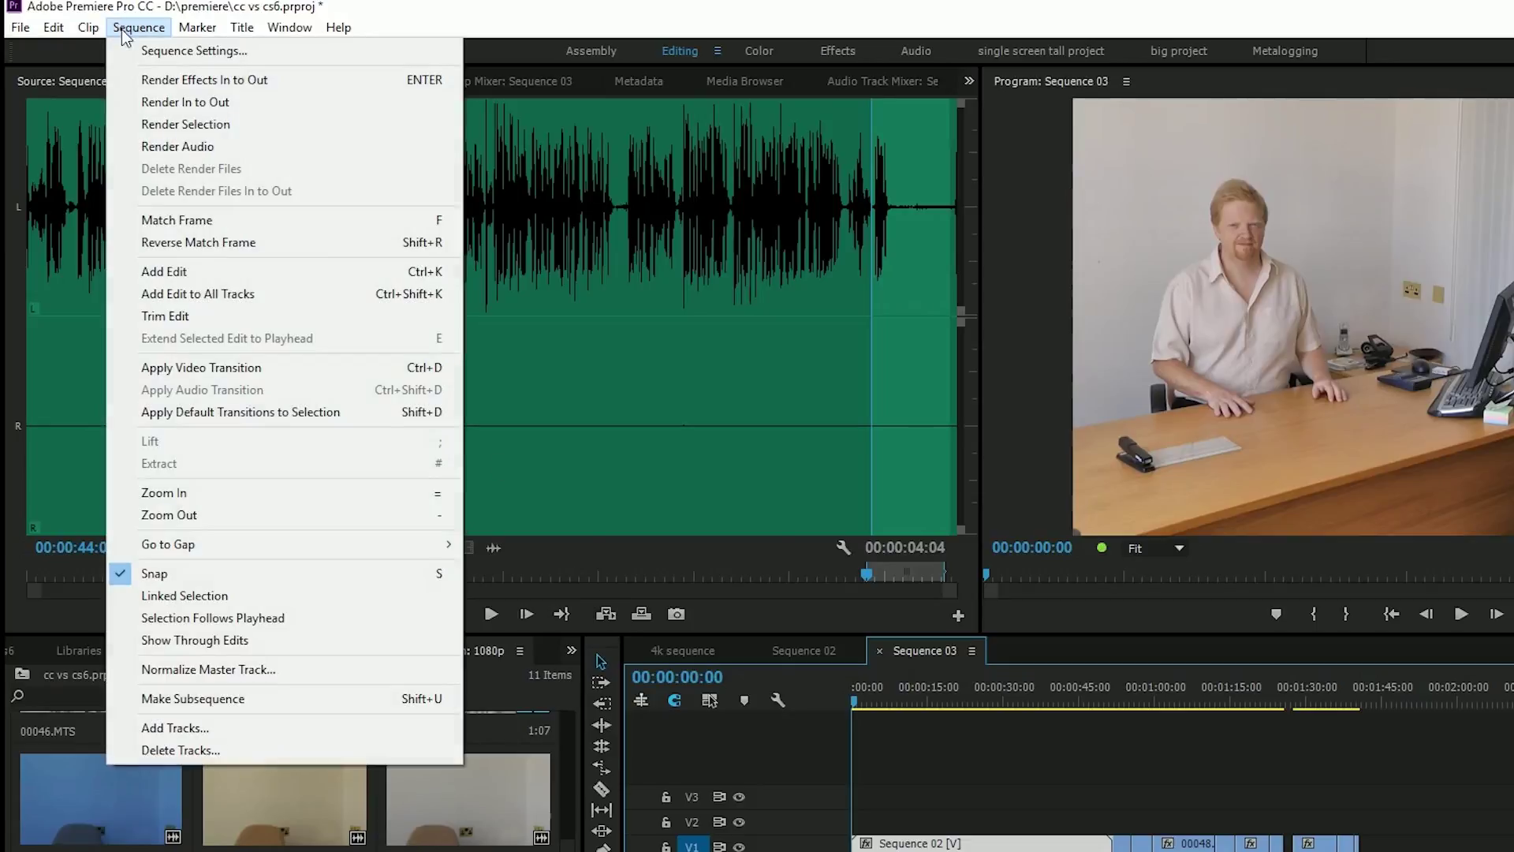
pyautogui.click(139, 55)
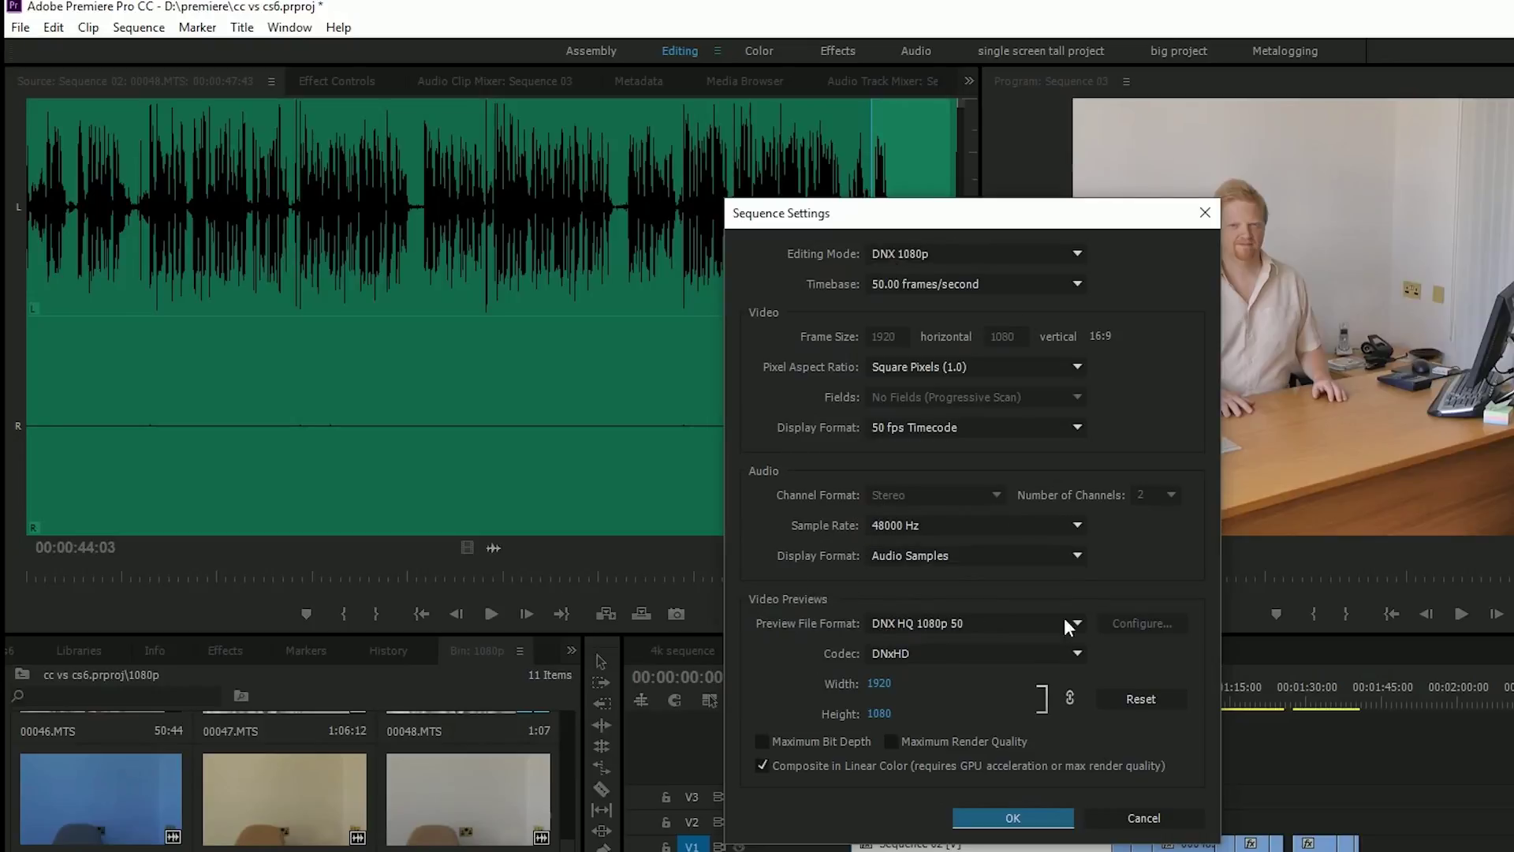
pyautogui.click(963, 618)
pyautogui.click(923, 378)
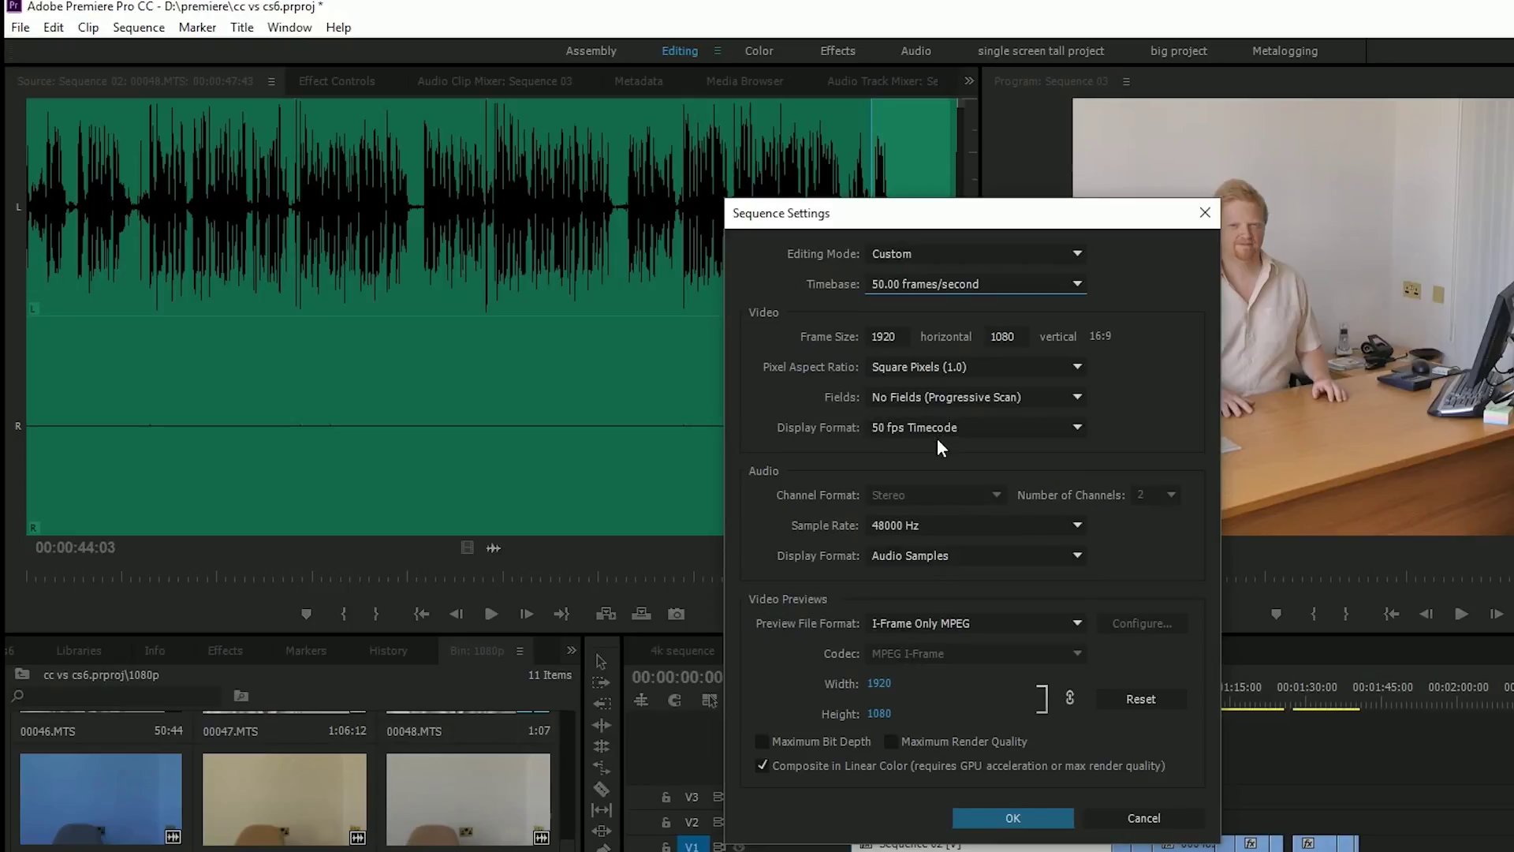
# Start a new DNX HQ 1080p 50 sequence and view its Settings and Tracks pages
pyautogui.press('Escape')
pyautogui.click(19, 26)
pyautogui.moveTo(35, 52)
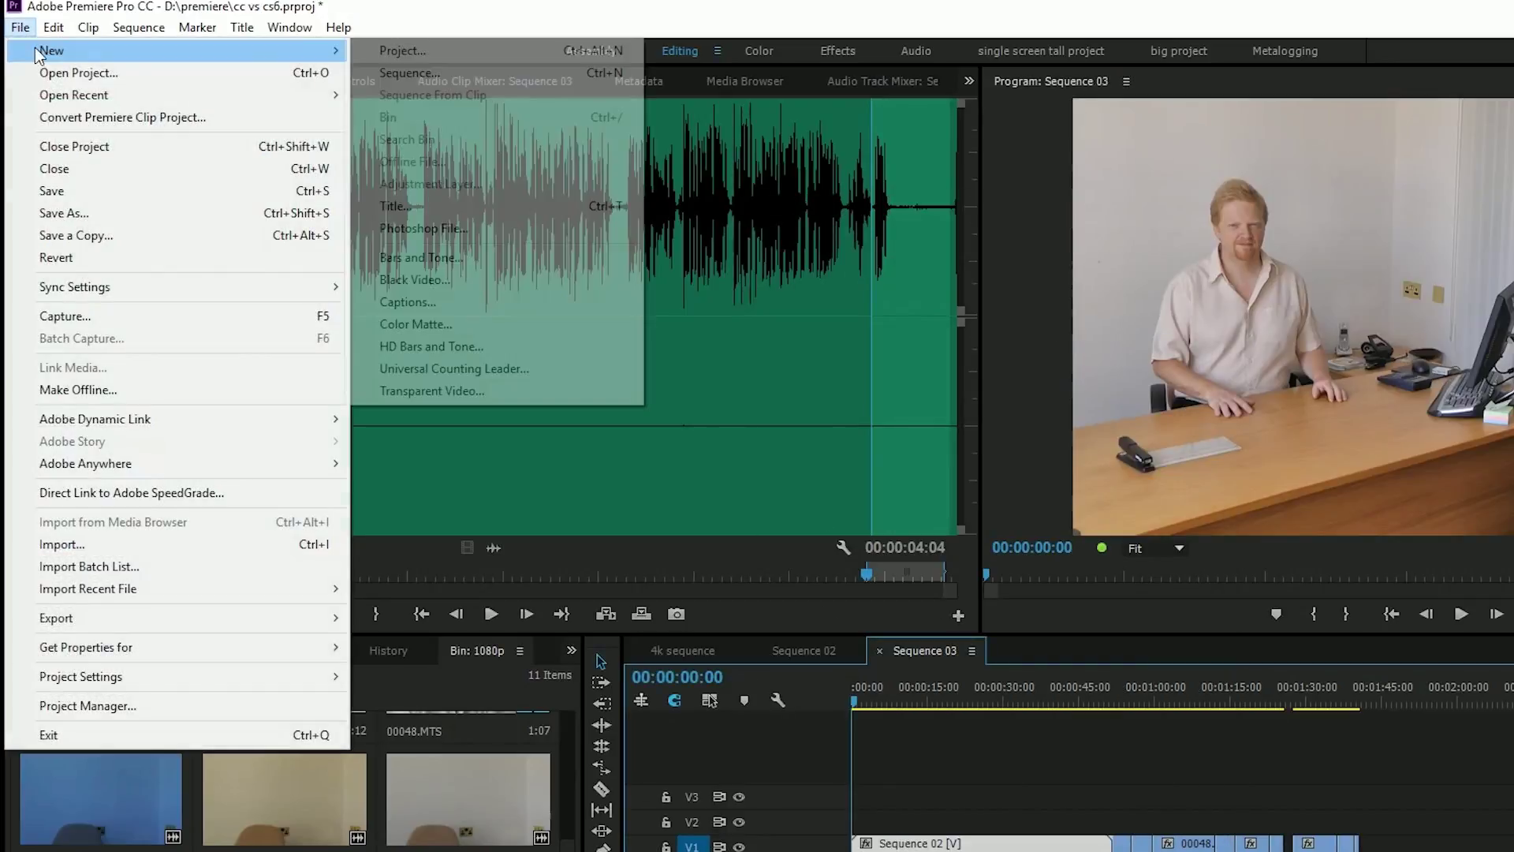
pyautogui.click(409, 73)
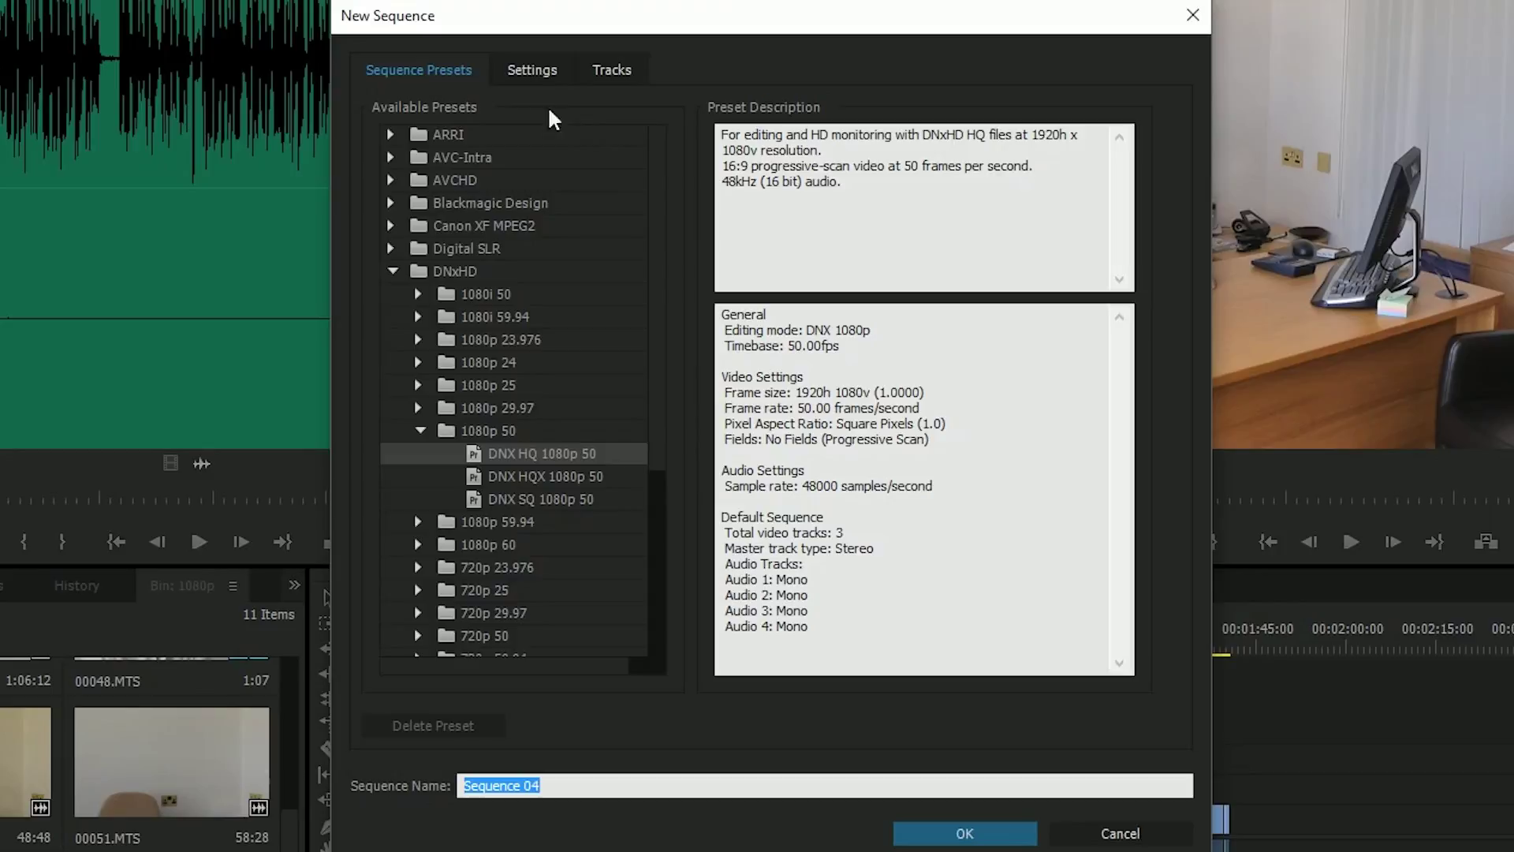
pyautogui.click(531, 71)
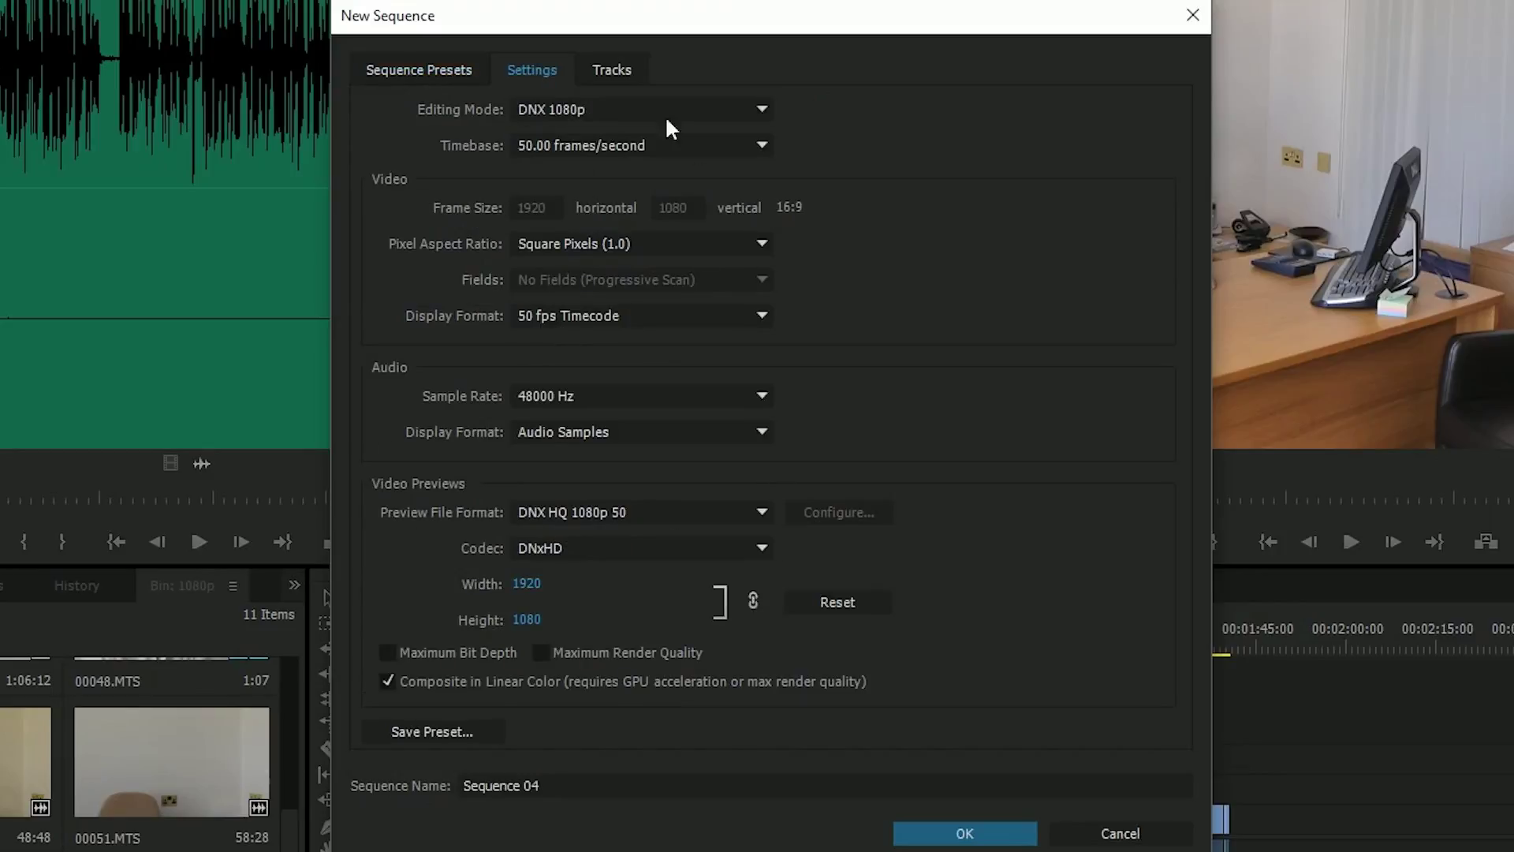
pyautogui.click(612, 73)
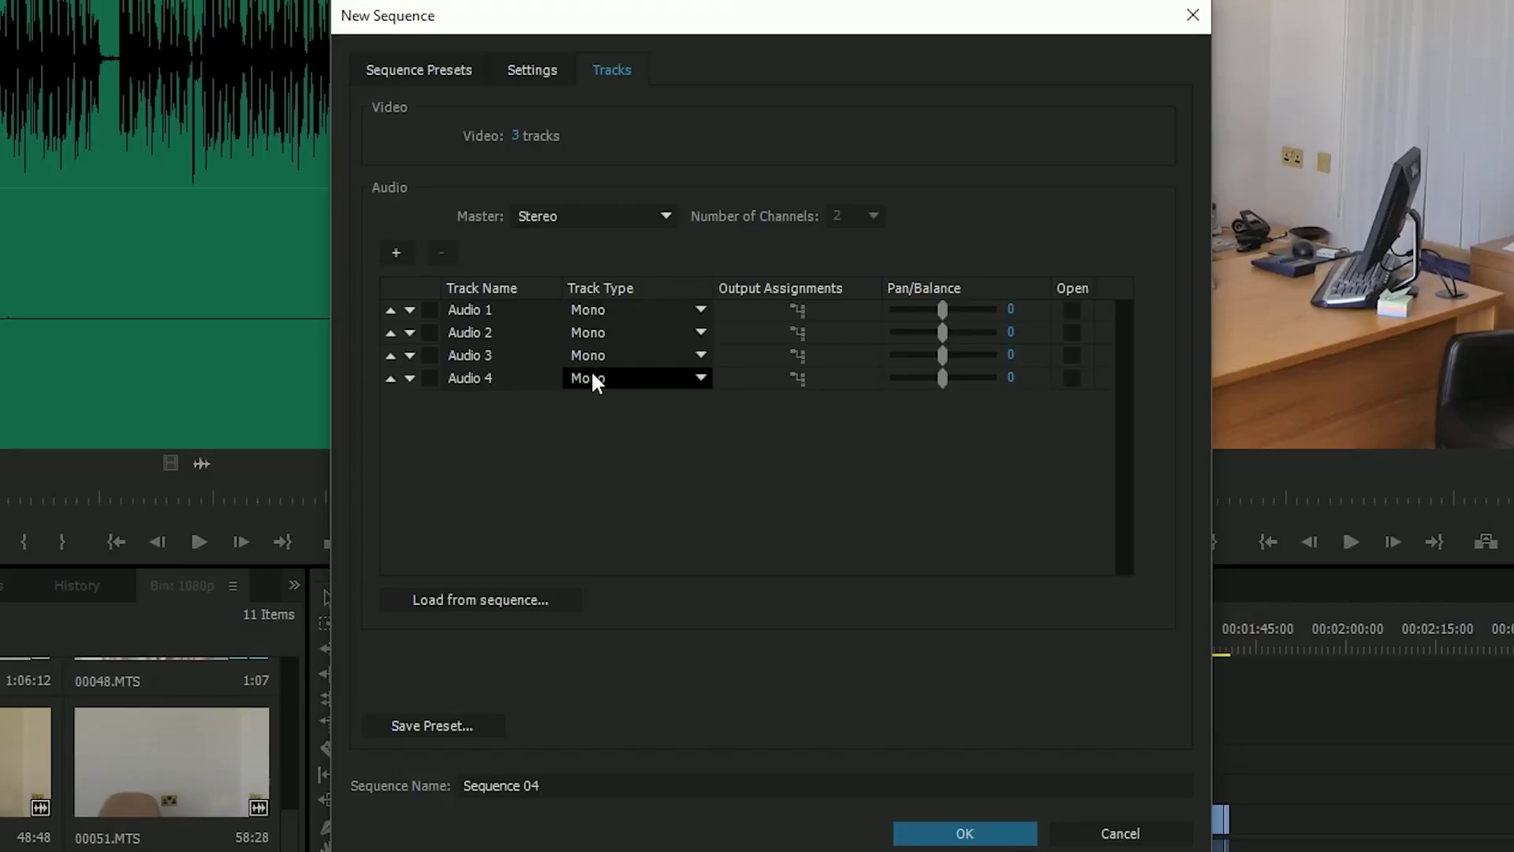
pyautogui.click(541, 218)
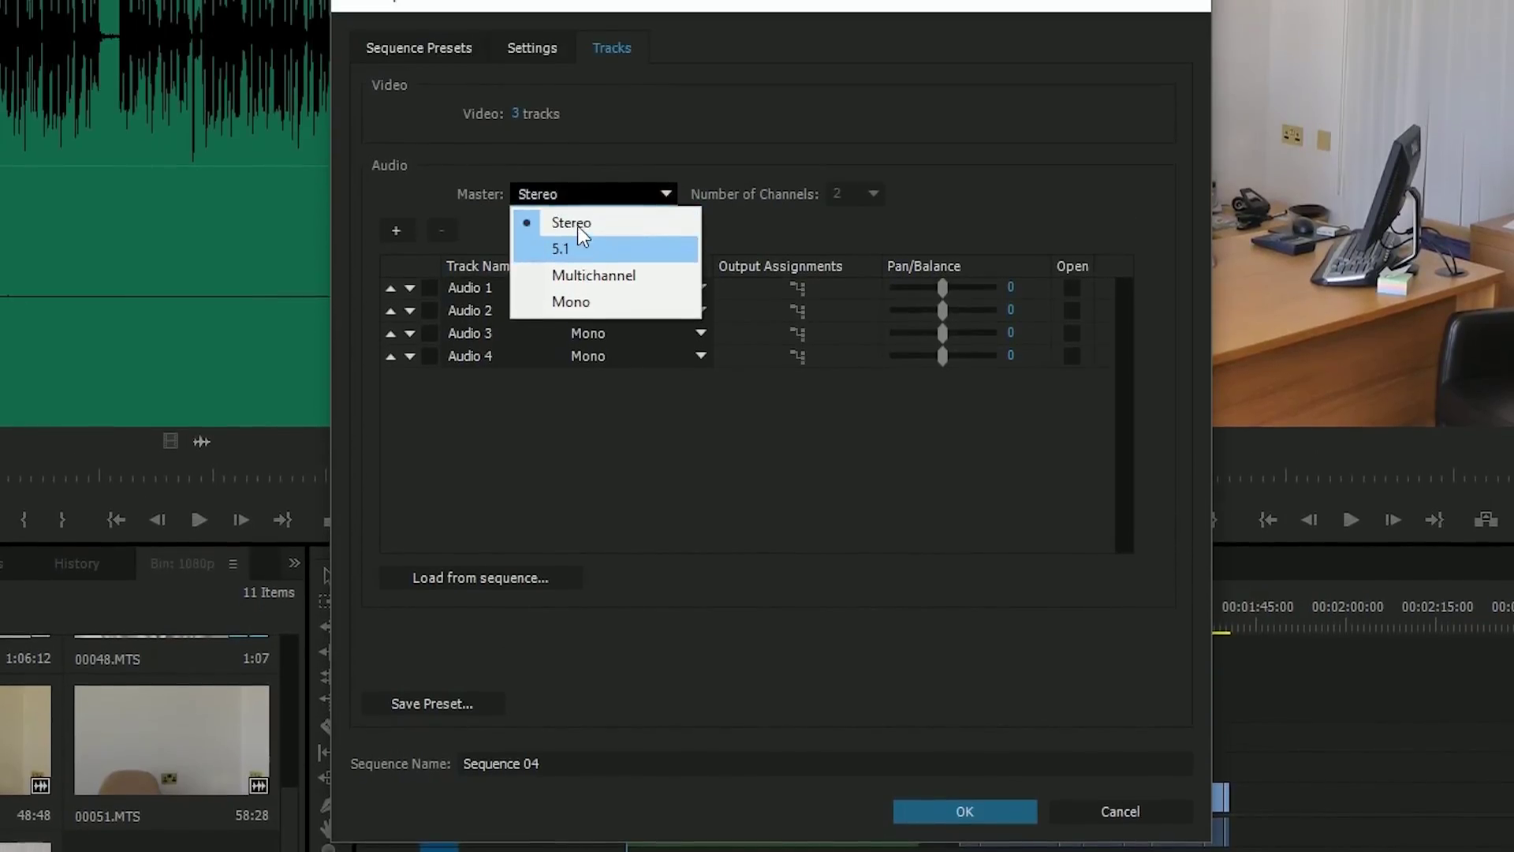
pyautogui.click(575, 30)
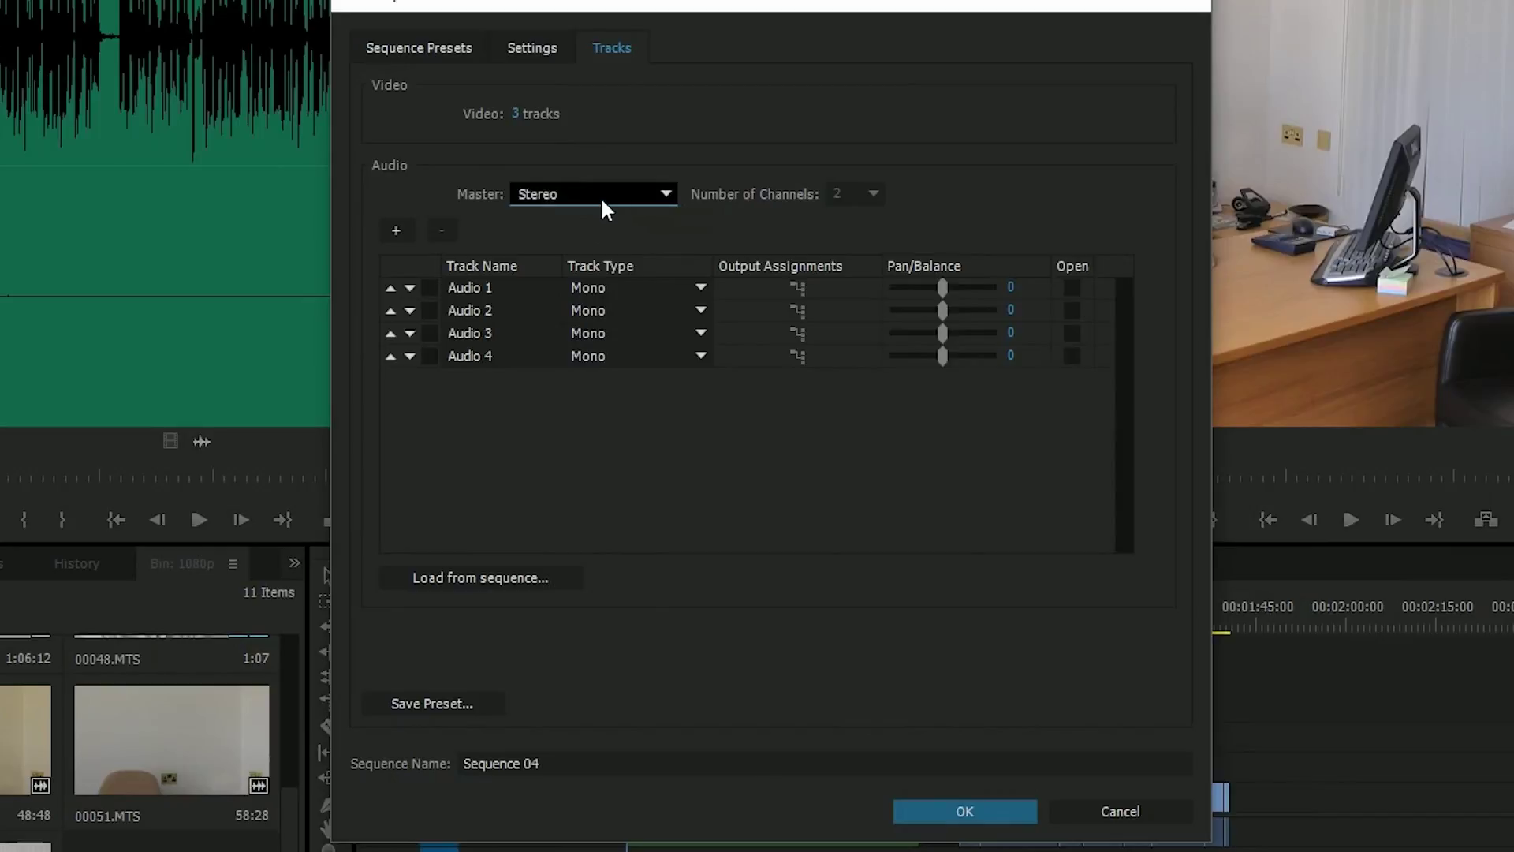
pyautogui.click(598, 194)
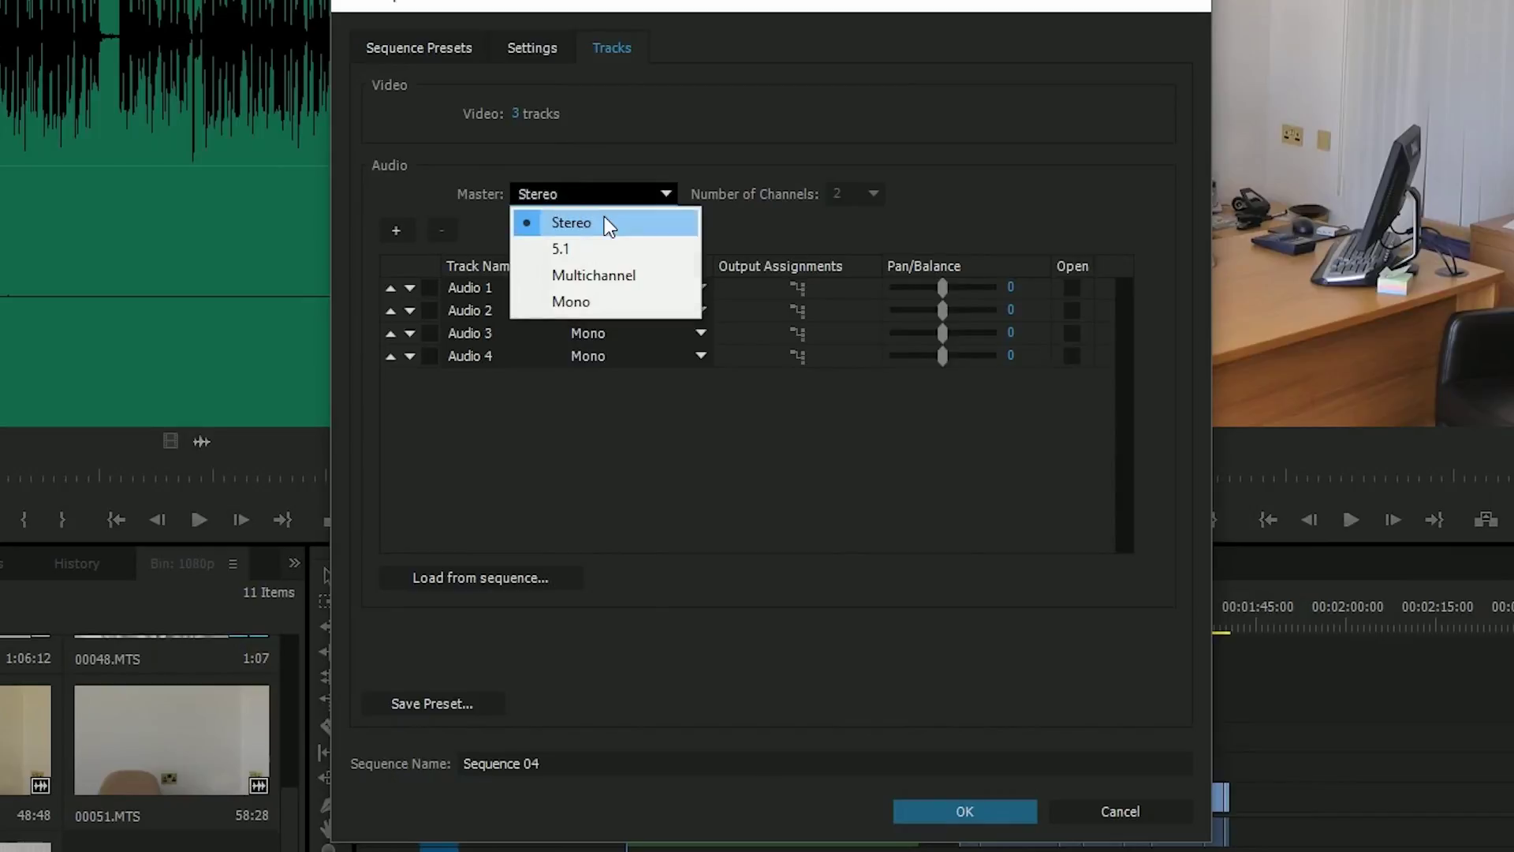
pyautogui.click(604, 218)
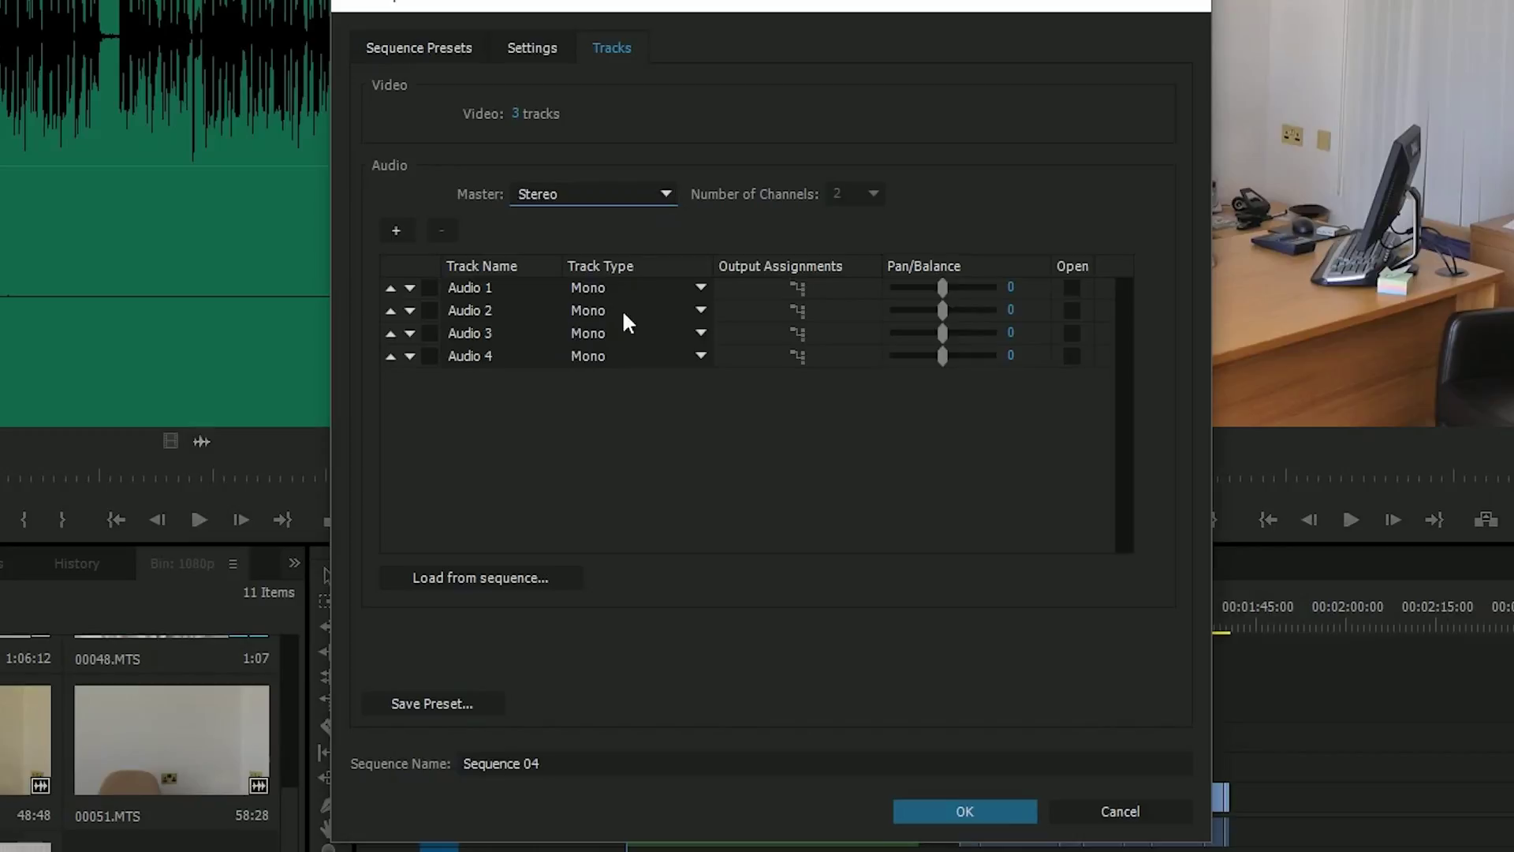
# Try 5.1 and then Multichannel as the master track type, keeping 6 channels
pyautogui.click(556, 189)
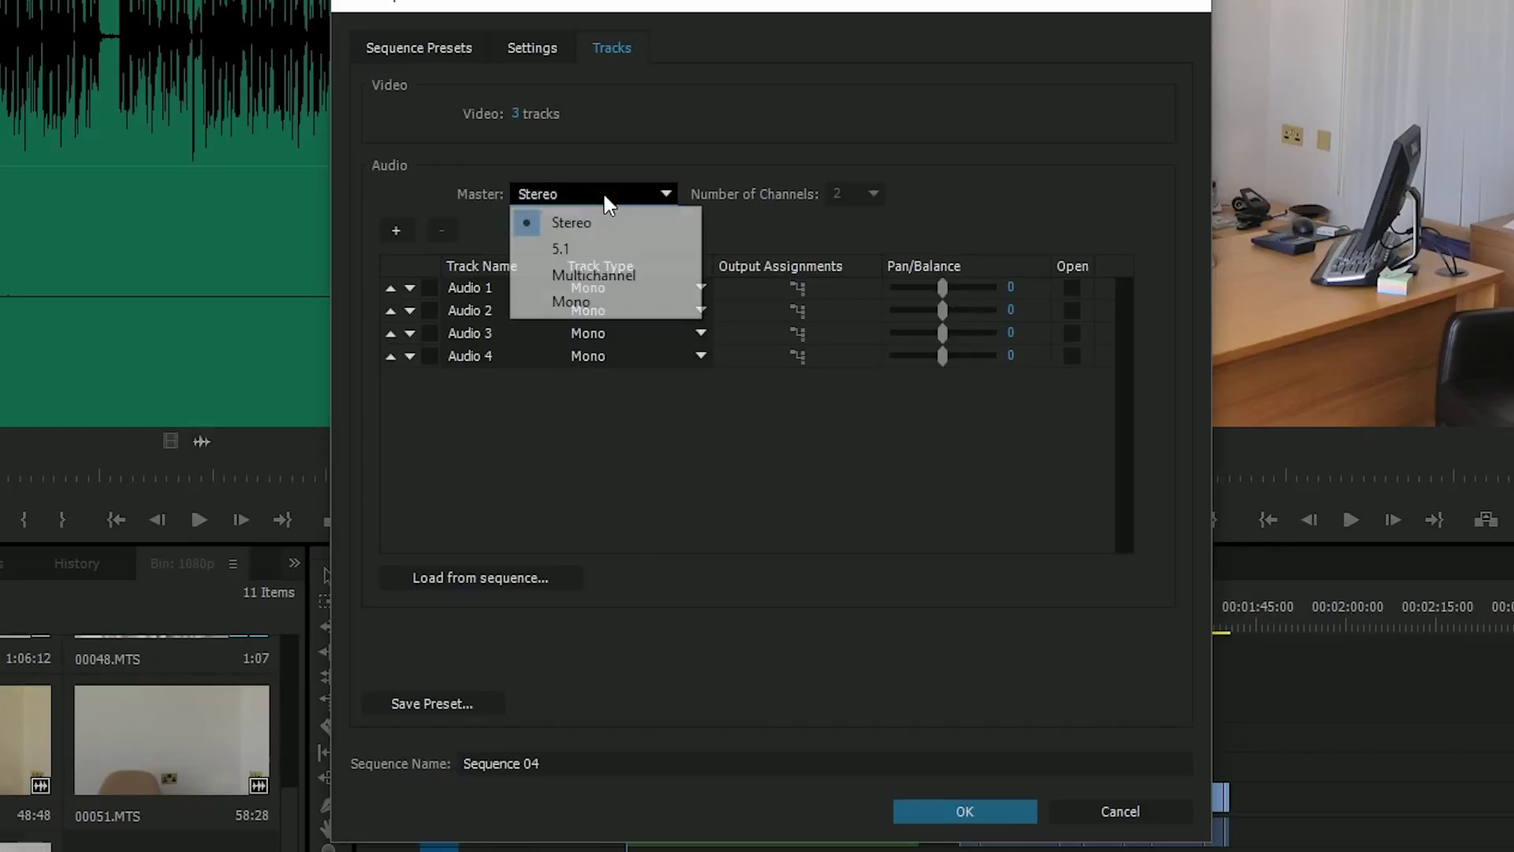
pyautogui.click(566, 249)
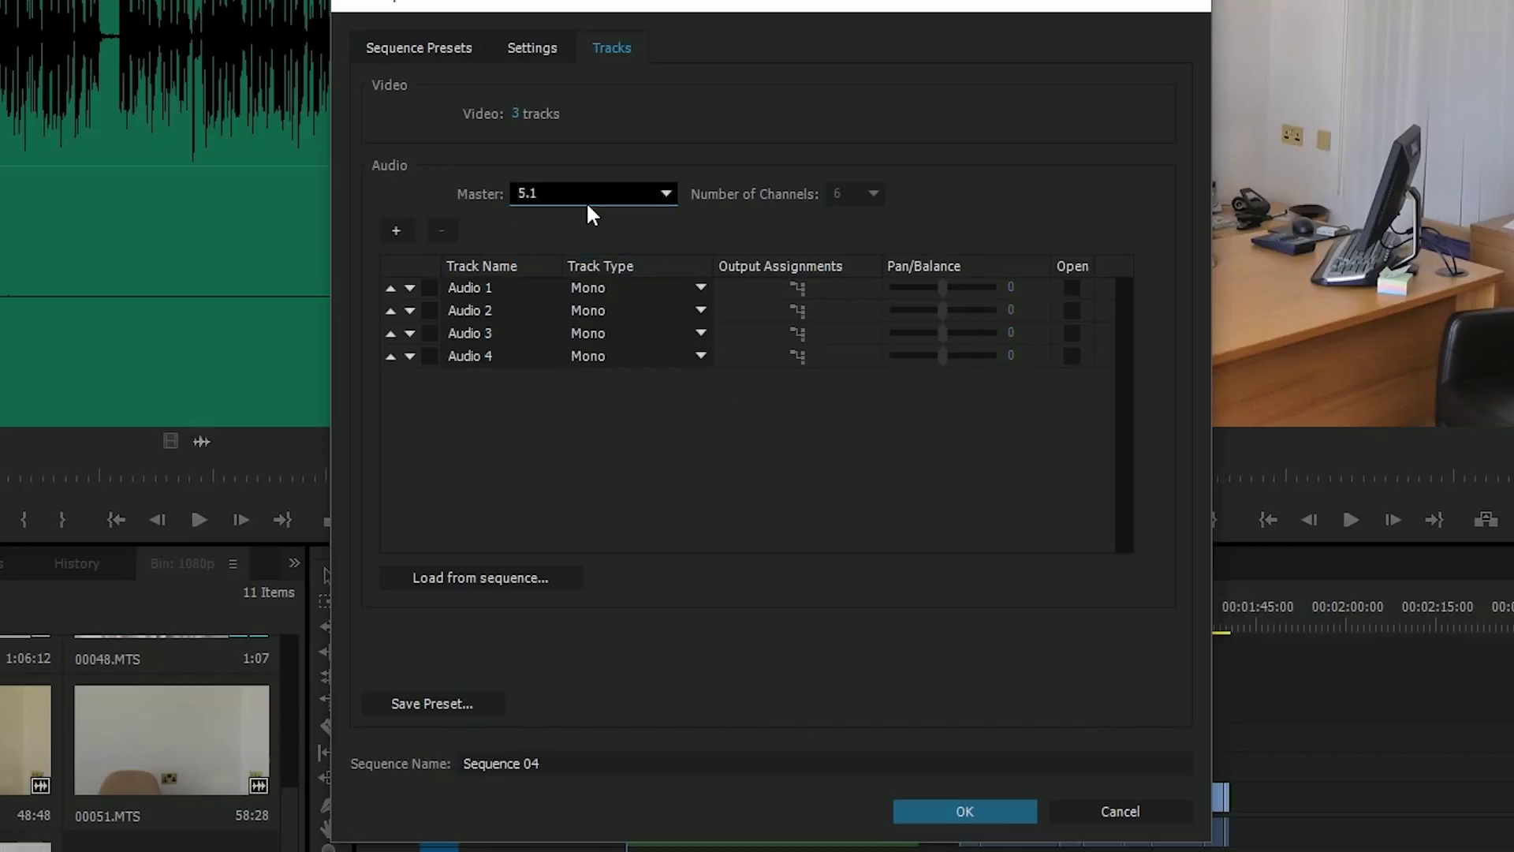
pyautogui.click(586, 201)
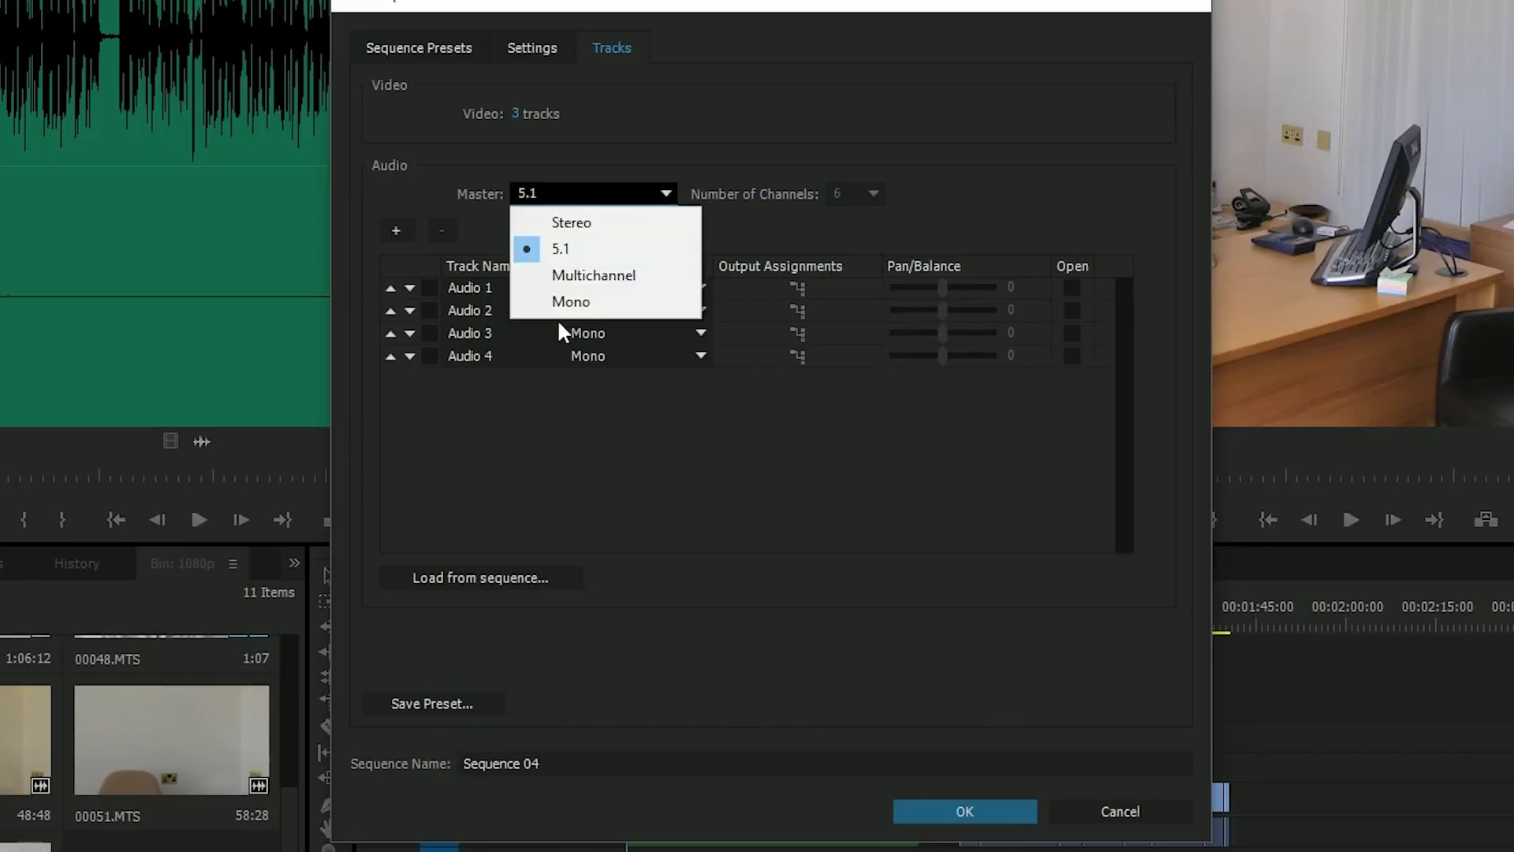
pyautogui.click(563, 276)
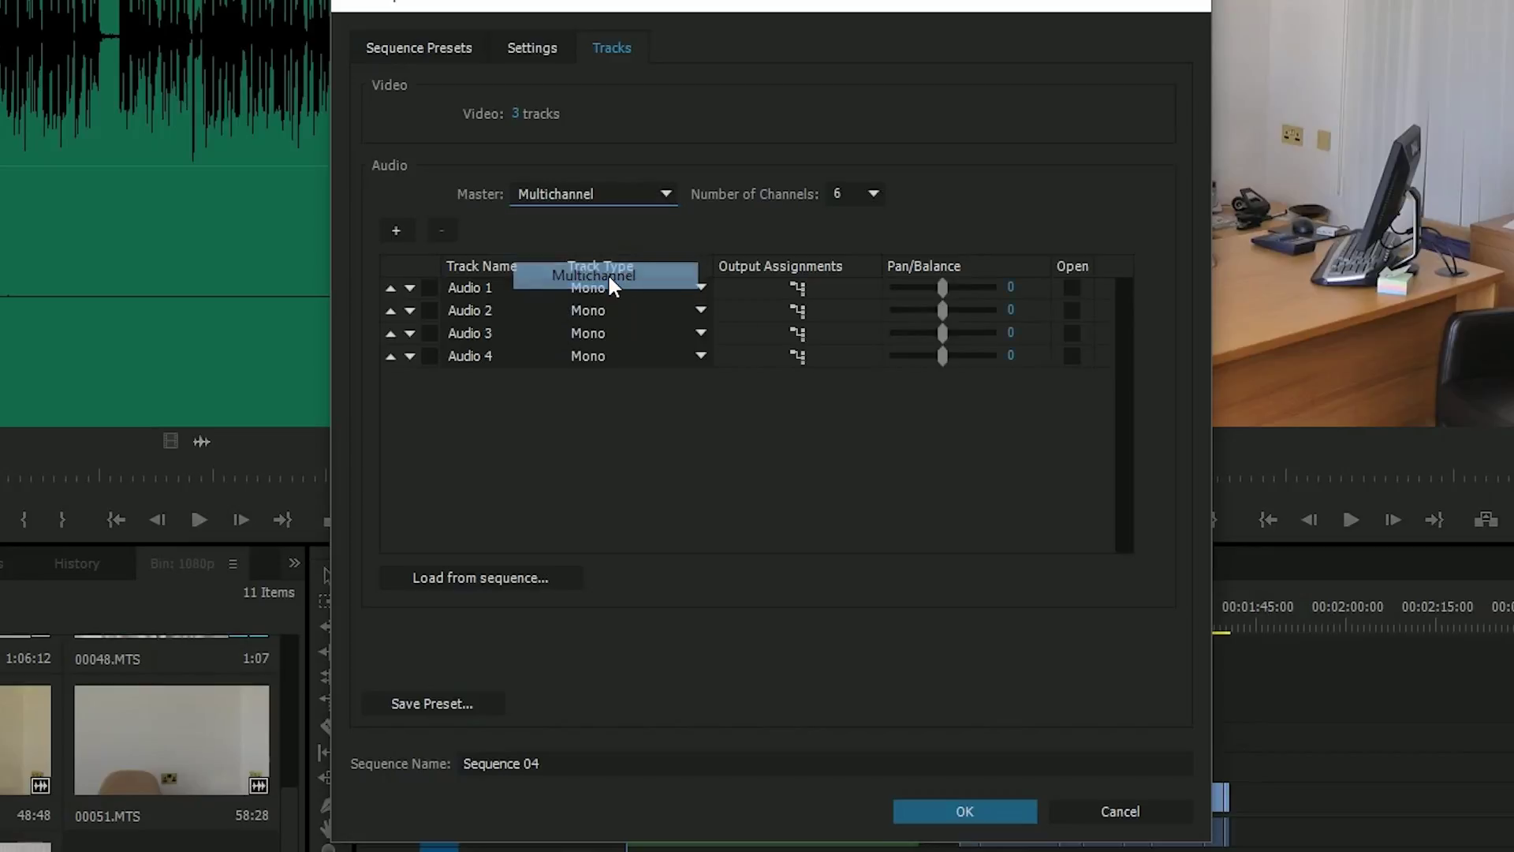
pyautogui.click(863, 201)
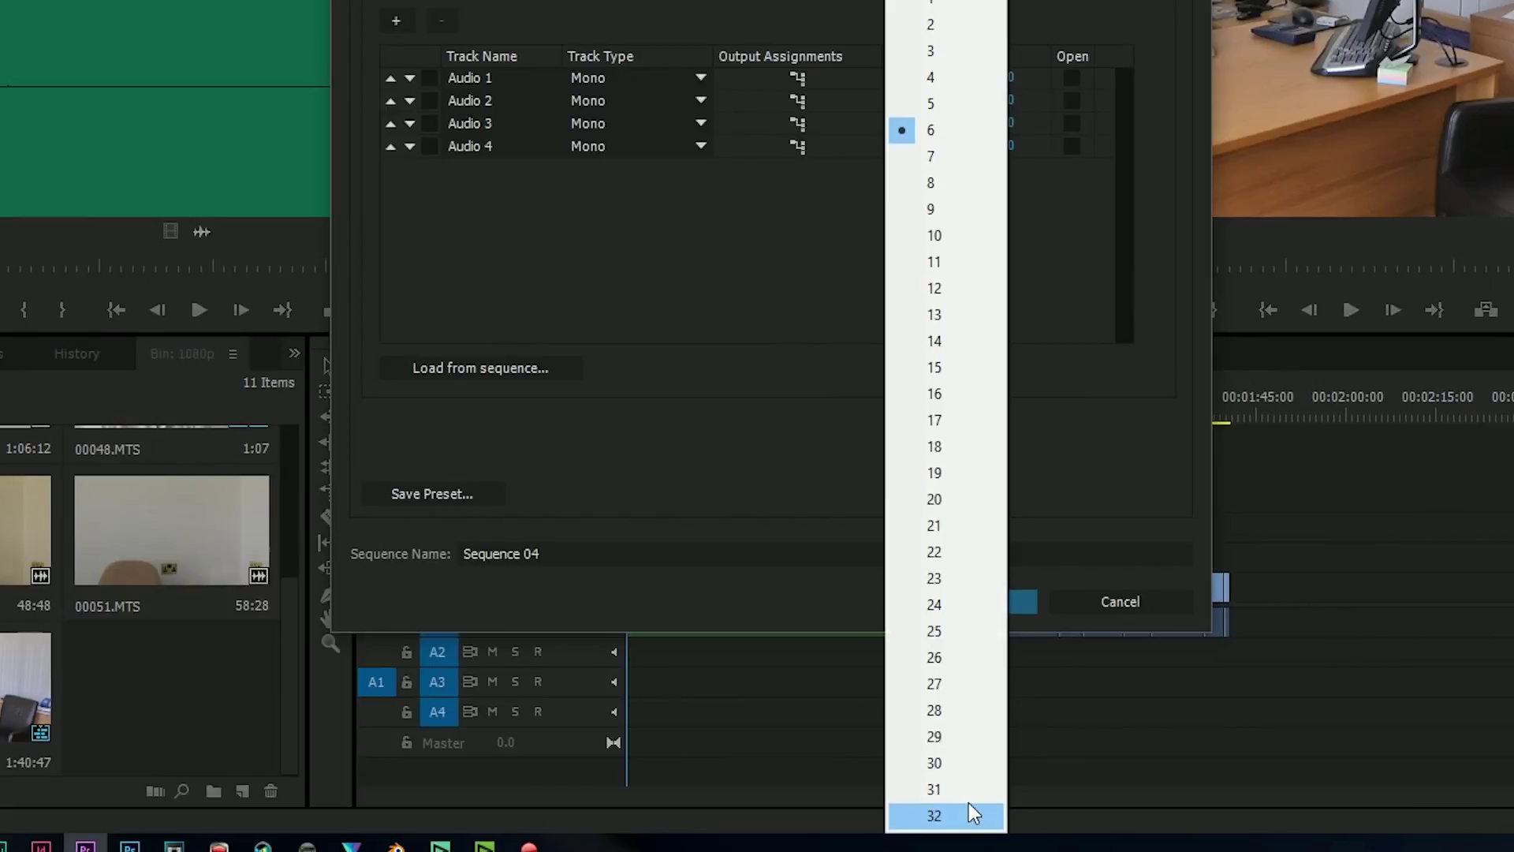
pyautogui.click(930, 130)
# Toggle the master between 5.1 and Multichannel, cancel the new sequence, and return to Sequence 02
pyautogui.click(623, 6)
pyautogui.click(564, 119)
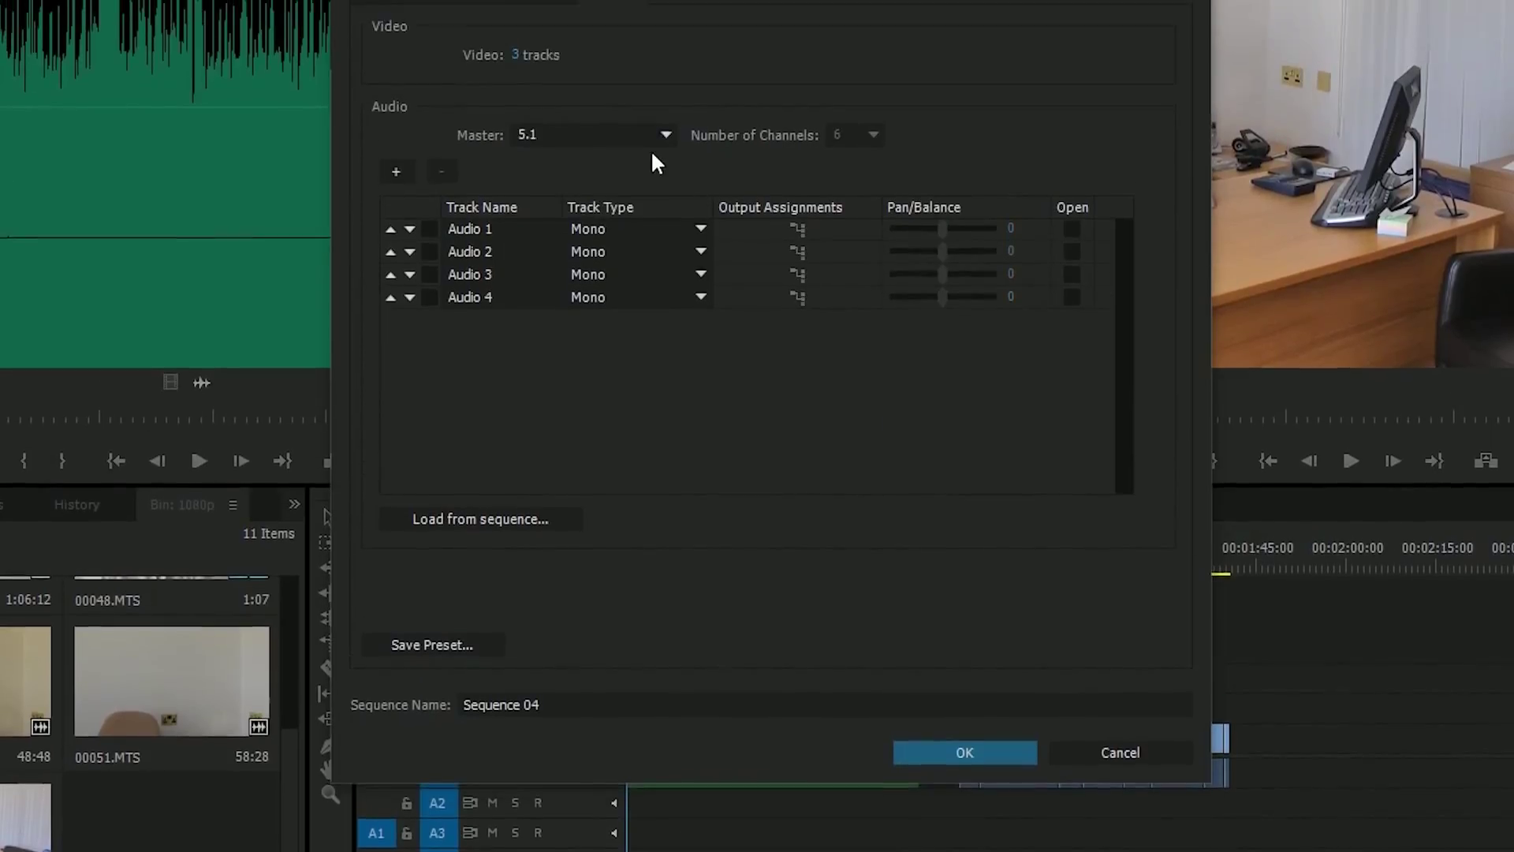
pyautogui.click(623, 6)
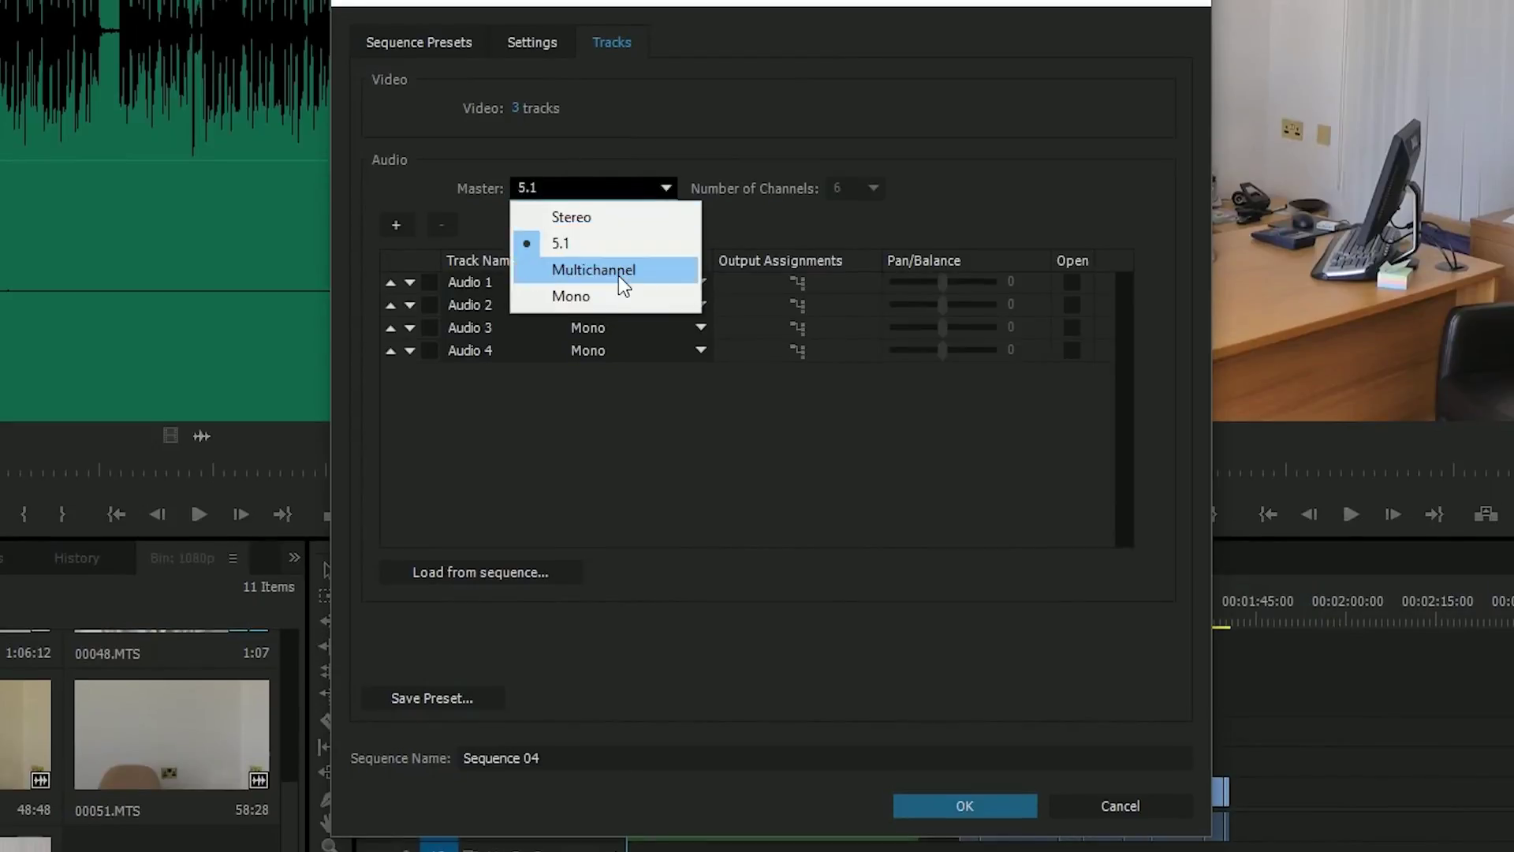
pyautogui.click(626, 271)
pyautogui.click(622, 190)
pyautogui.click(600, 240)
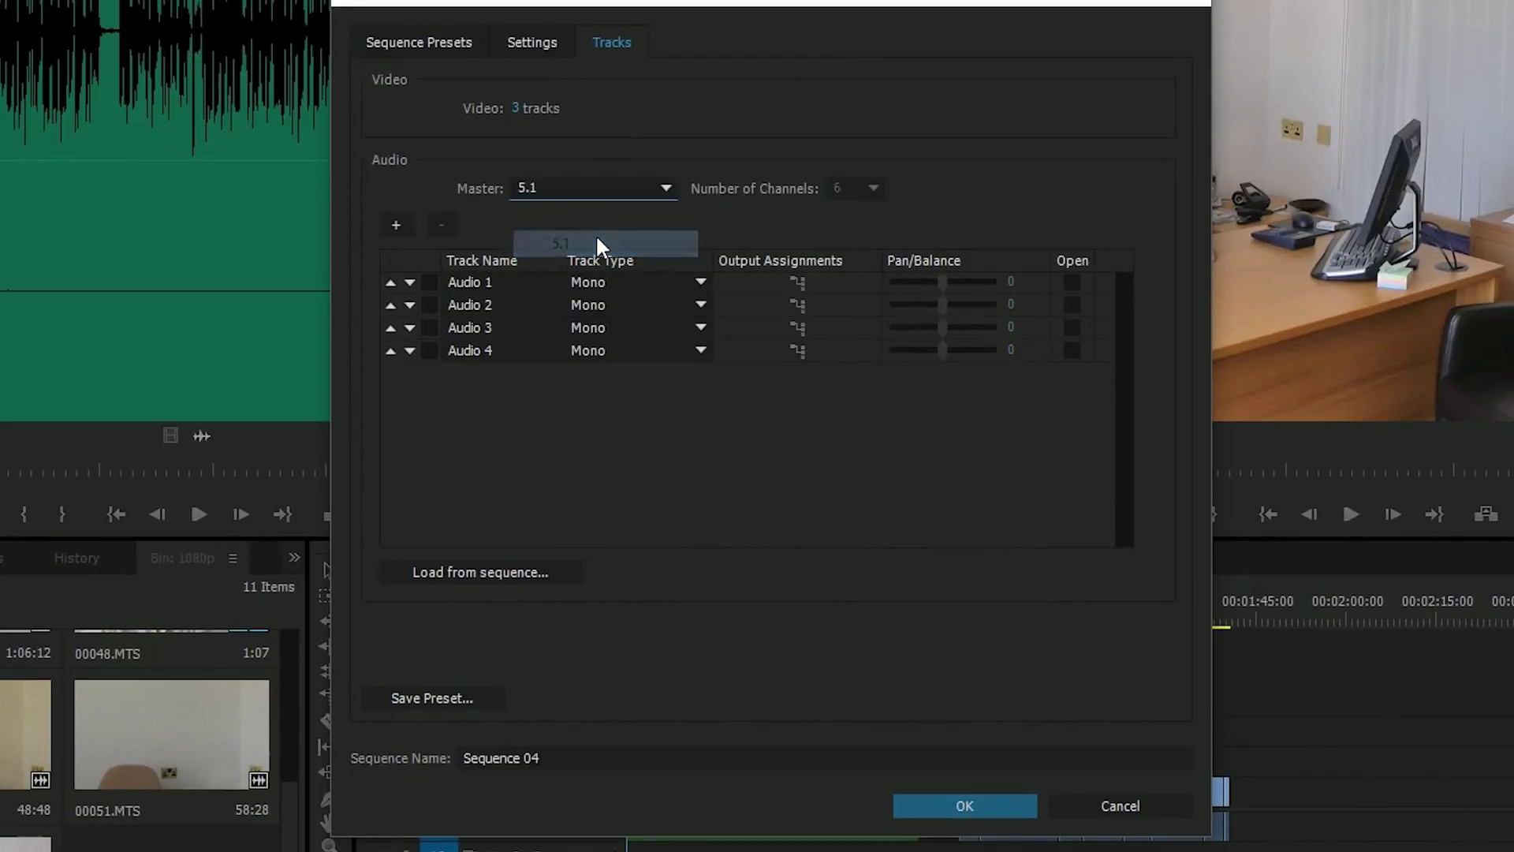
pyautogui.click(1120, 793)
pyautogui.click(571, 553)
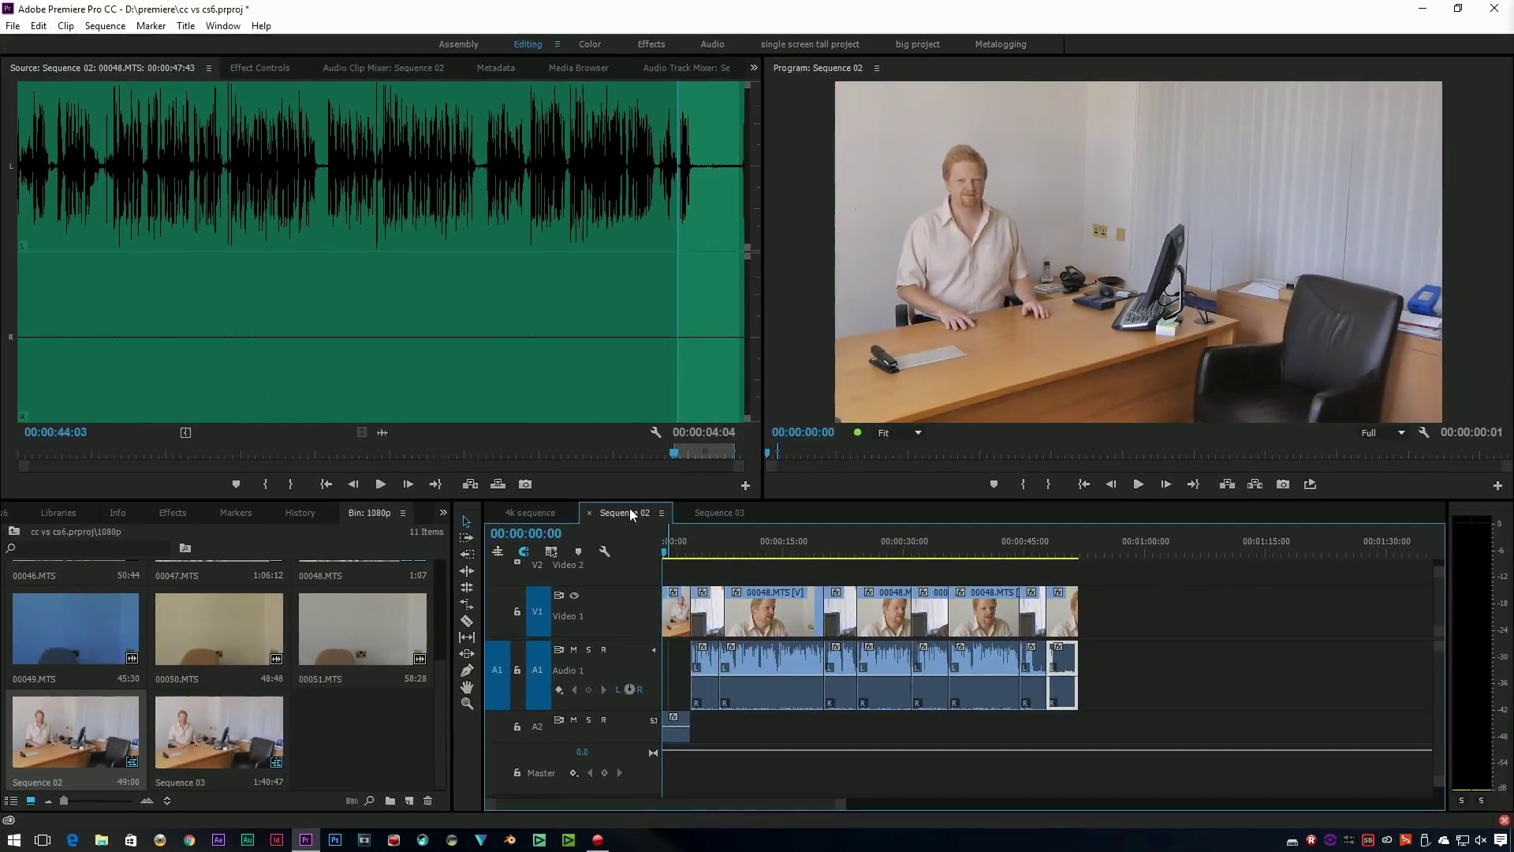
# Create Sequence 05 with its Master audio track set to 5.1
pyautogui.click(3, 27)
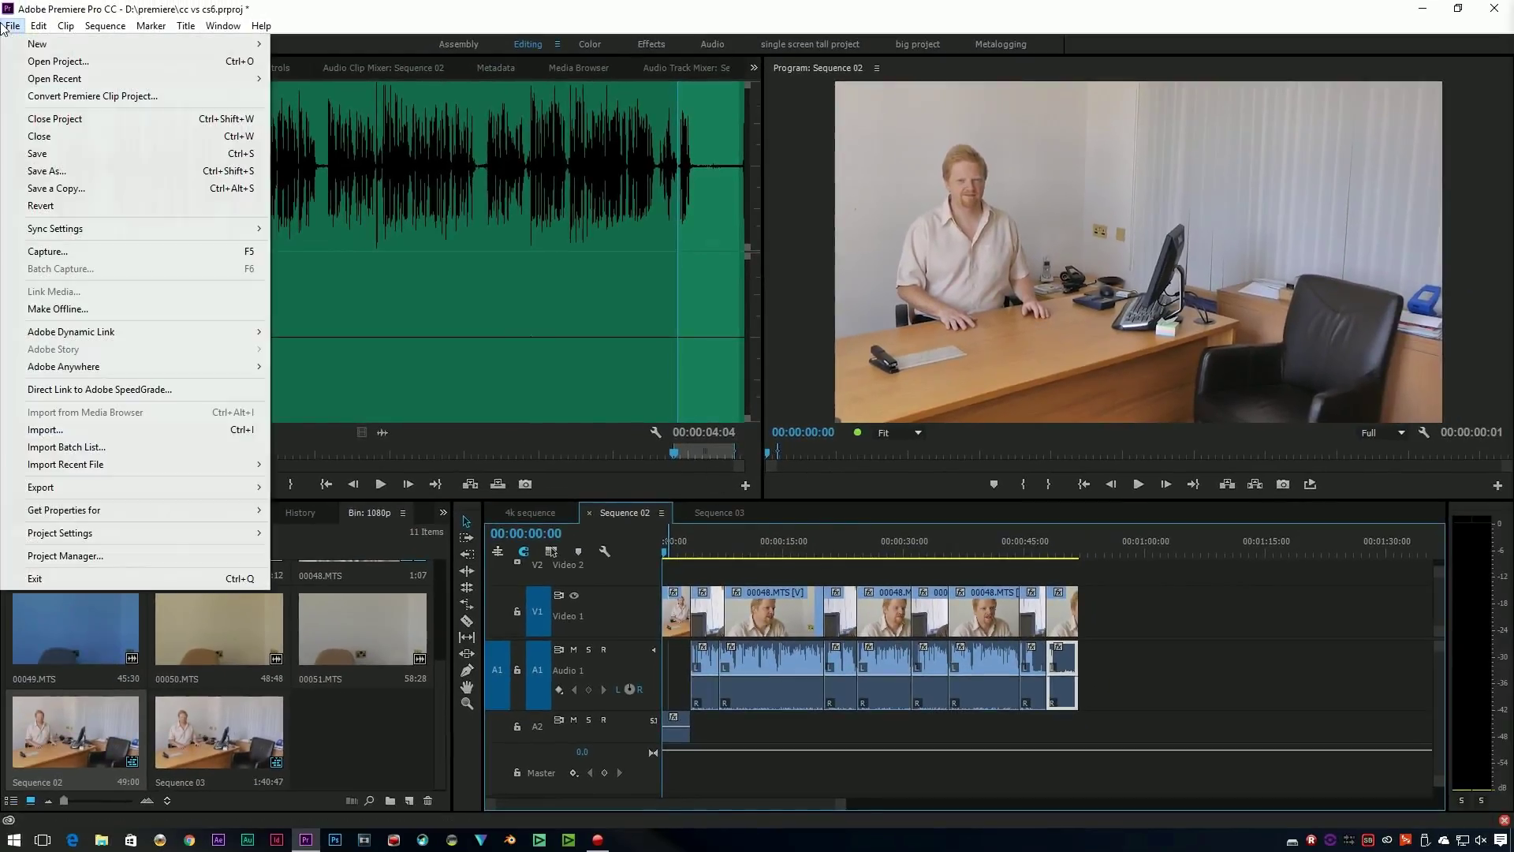
pyautogui.moveTo(118, 44)
pyautogui.click(349, 63)
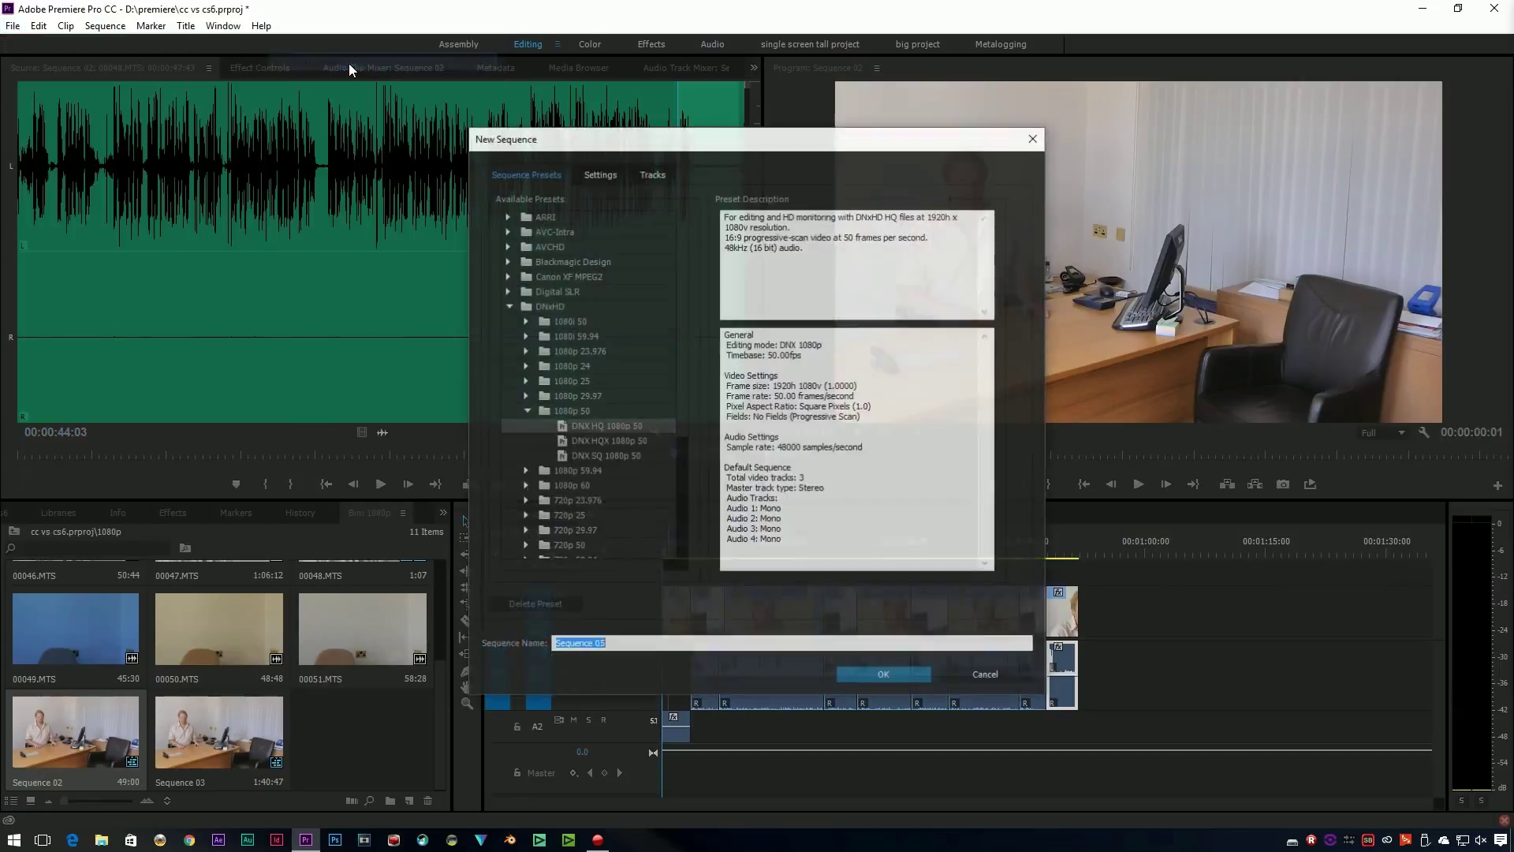
pyautogui.click(653, 175)
pyautogui.click(641, 270)
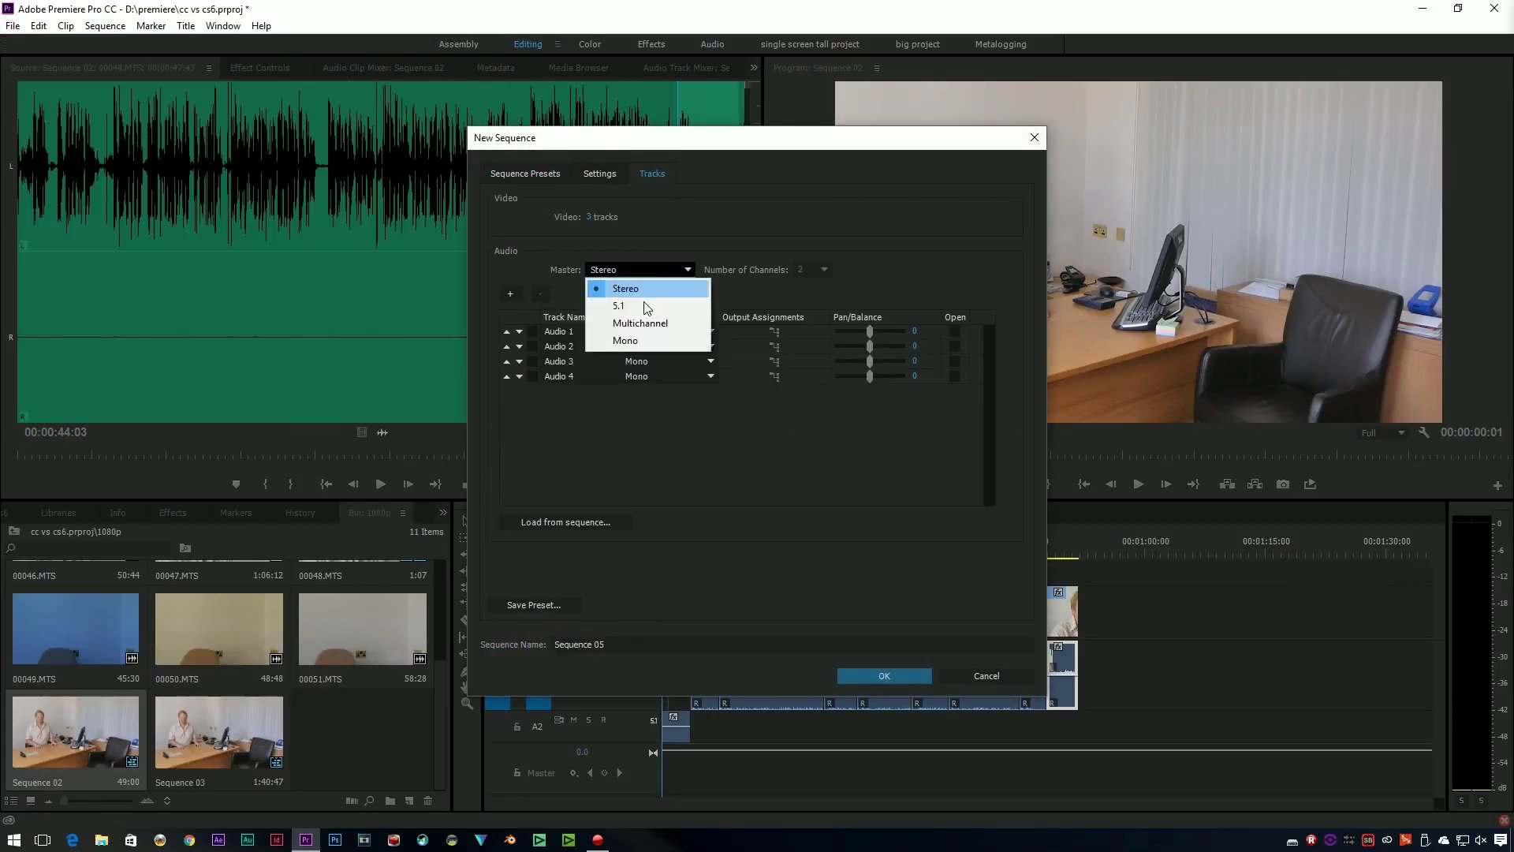
pyautogui.click(647, 306)
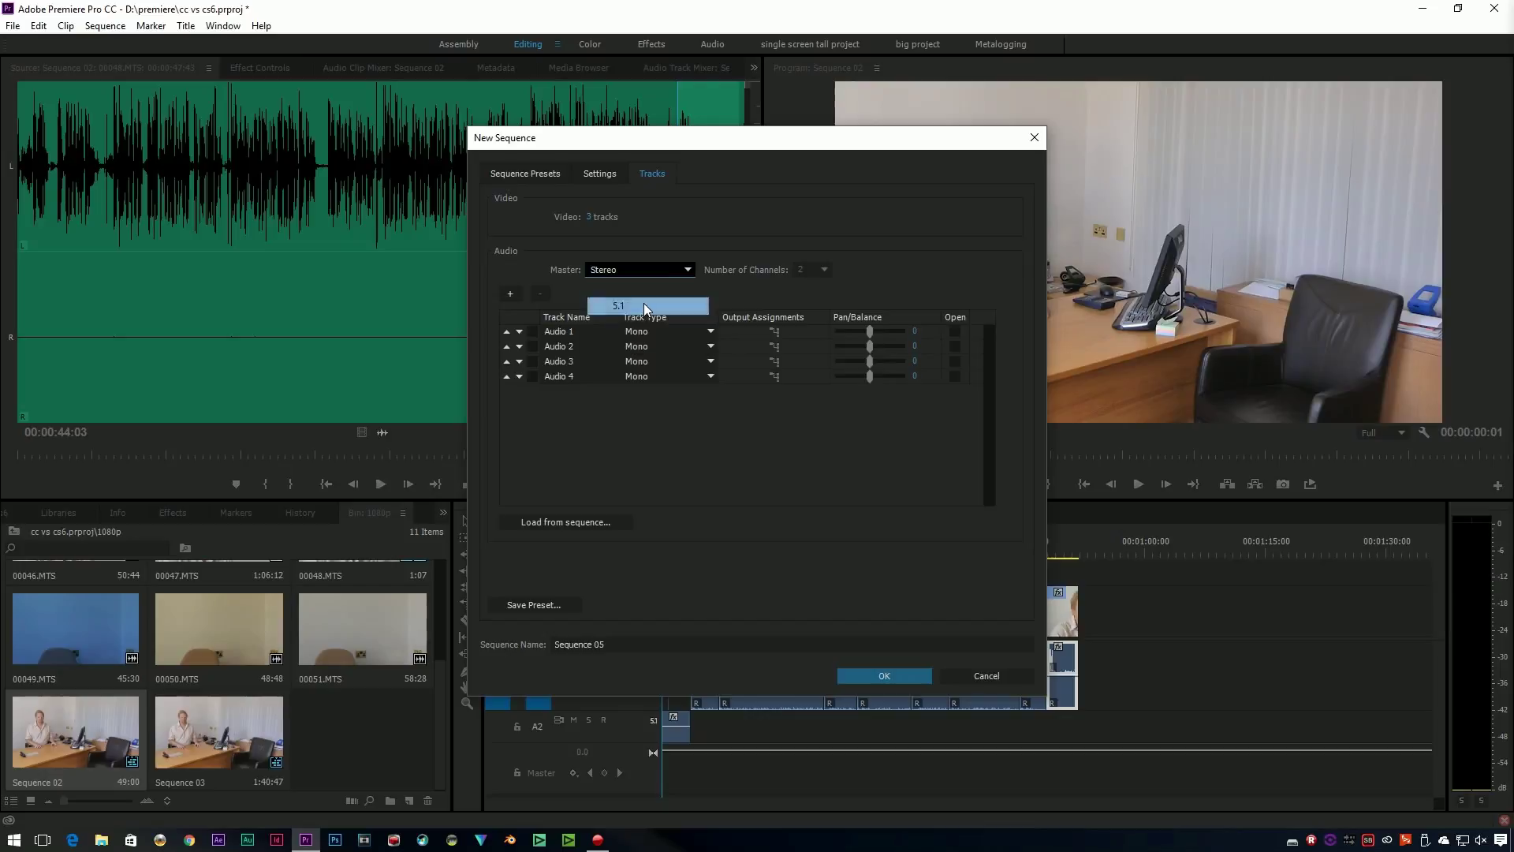
pyautogui.click(891, 680)
# Copy the selected clips in Sequence 02
pyautogui.click(640, 511)
pyautogui.rightClick(794, 612)
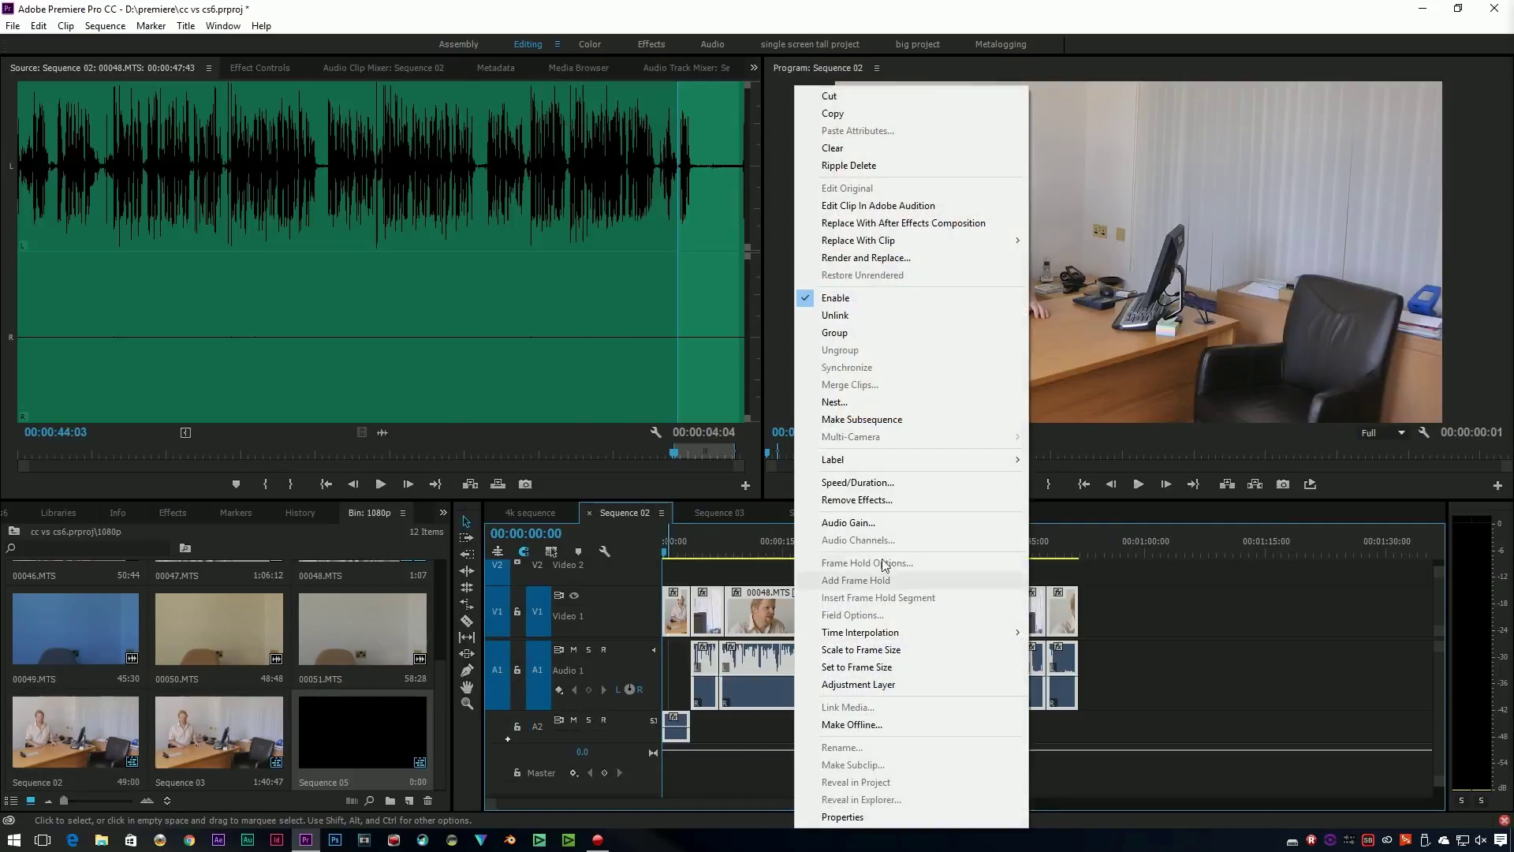
pyautogui.click(899, 114)
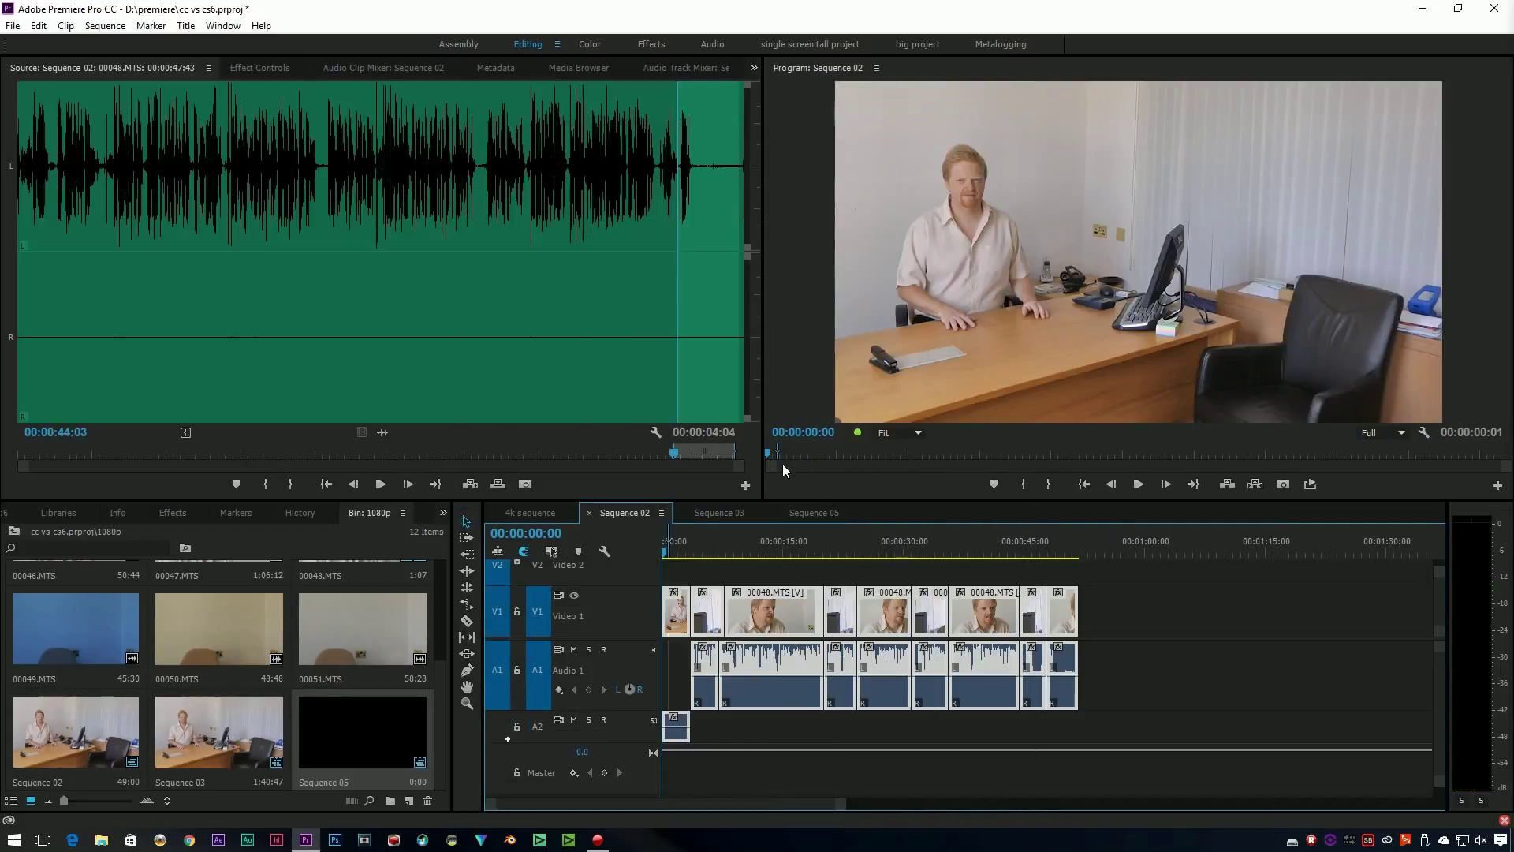
# Paste the clips into Sequence 05 and show its Audio Track Mixer
pyautogui.click(810, 511)
pyautogui.click(46, 27)
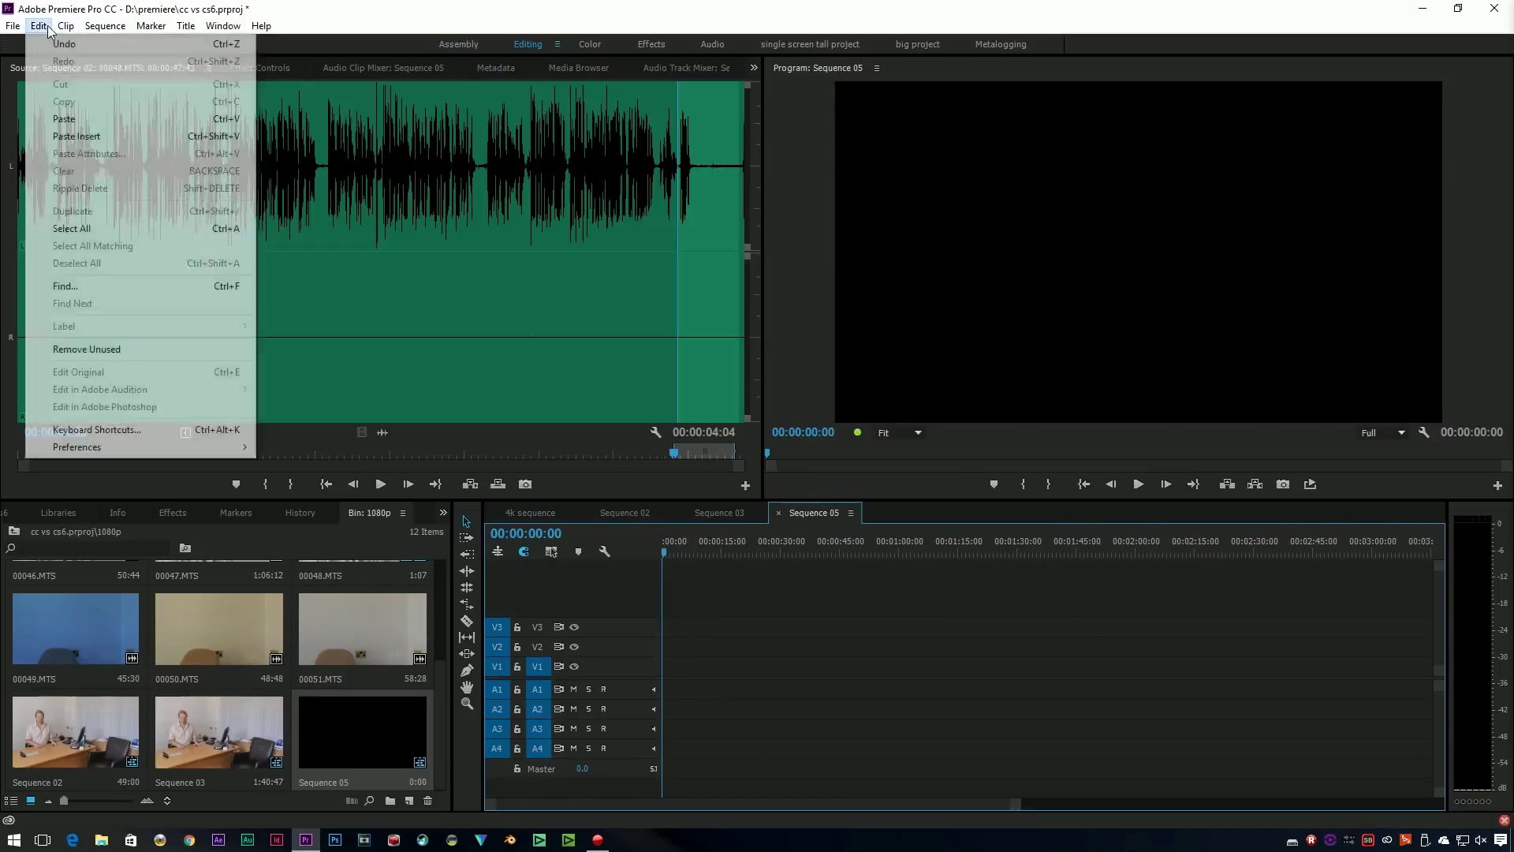
pyautogui.click(65, 118)
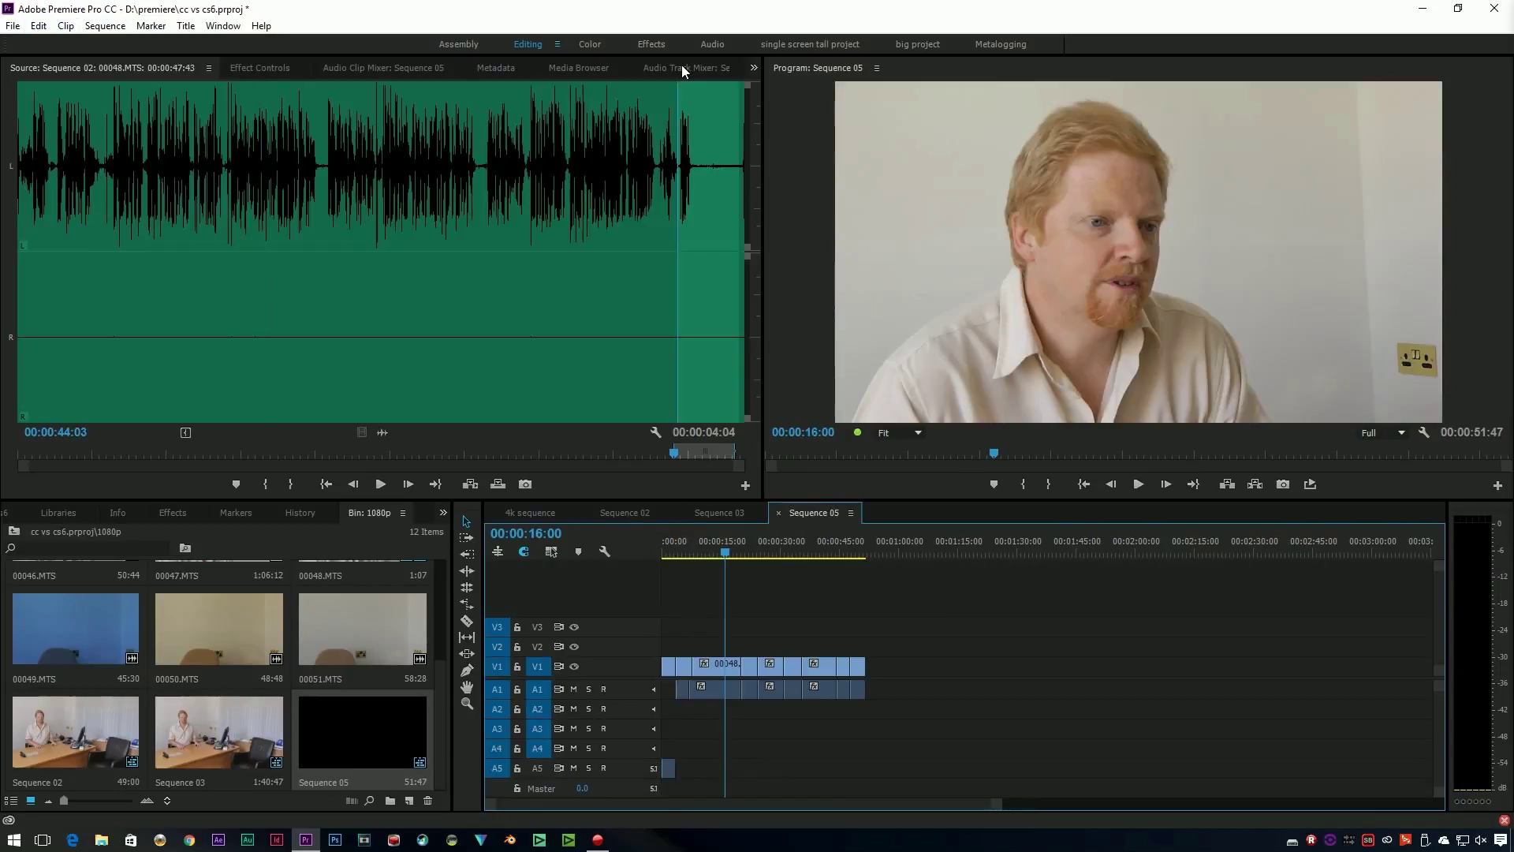
pyautogui.click(682, 68)
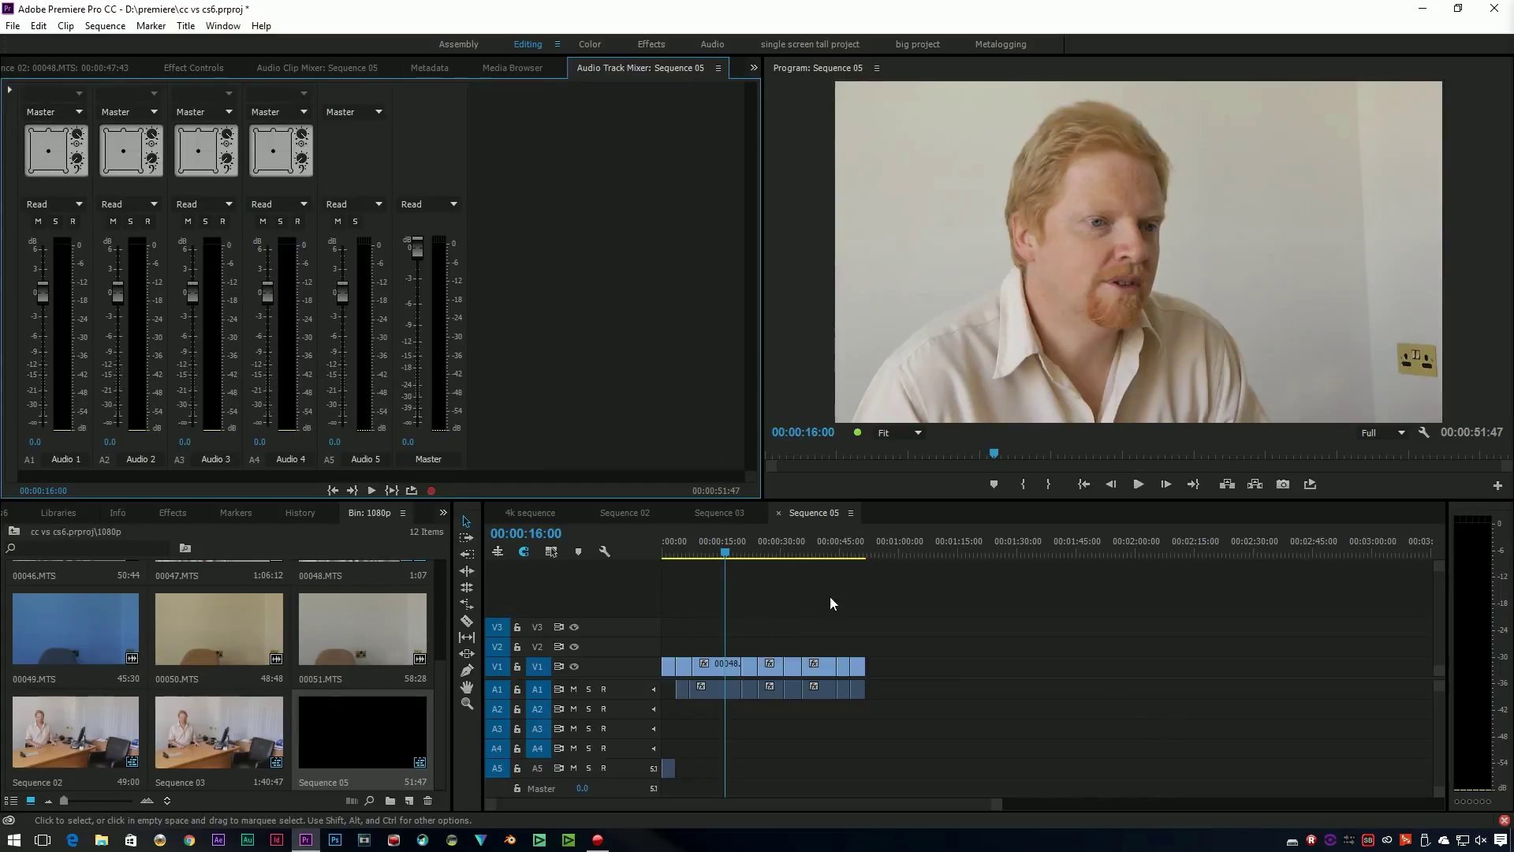
# Open Sequence 05's Sequence Settings and close them unchanged
pyautogui.click(105, 26)
pyautogui.click(126, 43)
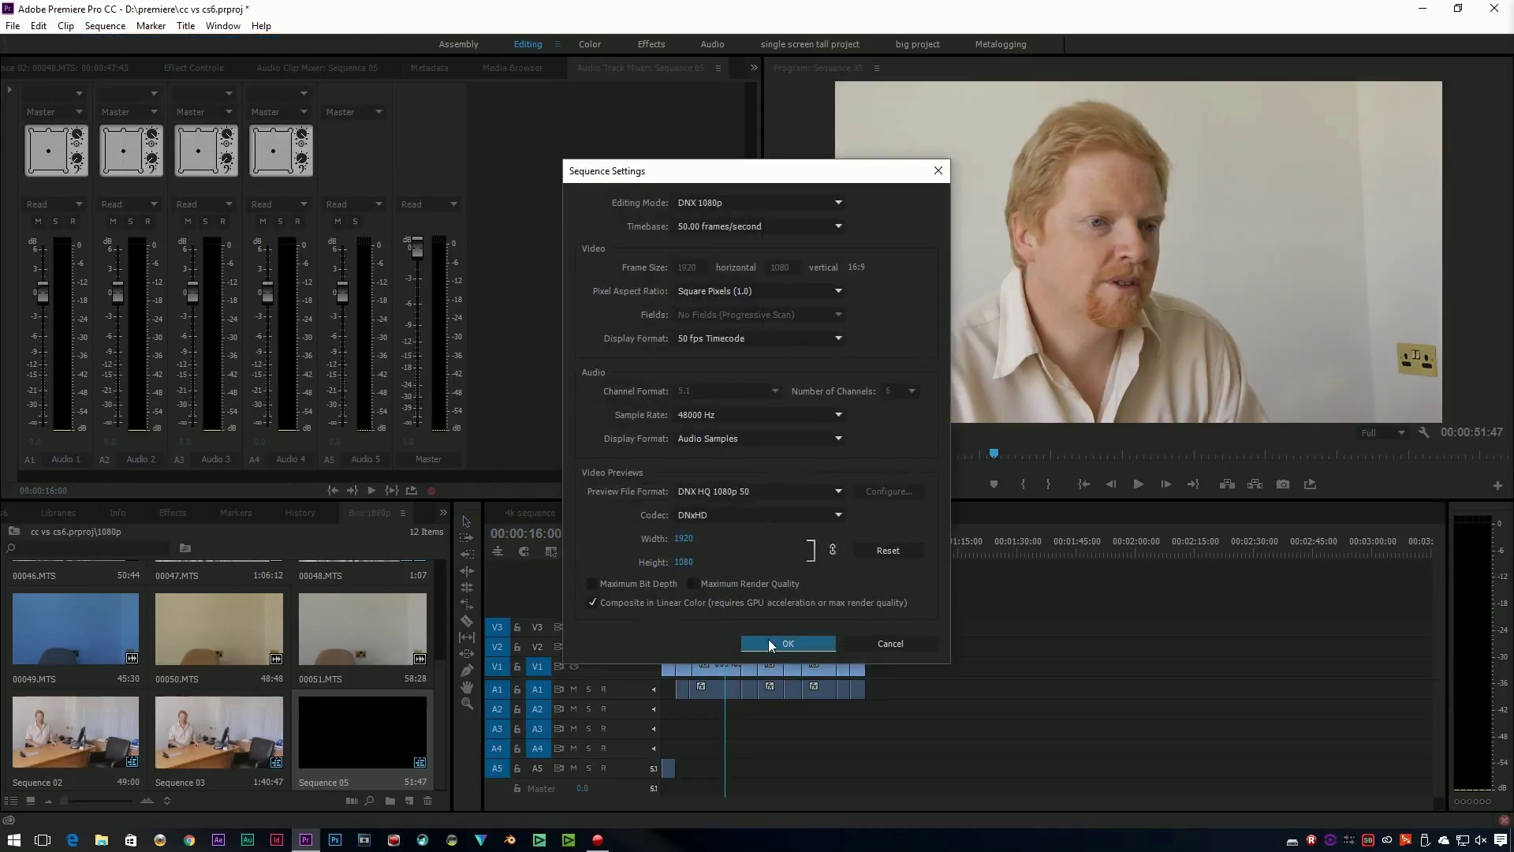
pyautogui.click(905, 641)
# Move the playhead to 00:00:19:00 and reopen Sequence 05's settings showing 5.1, 6 channels
pyautogui.click(751, 553)
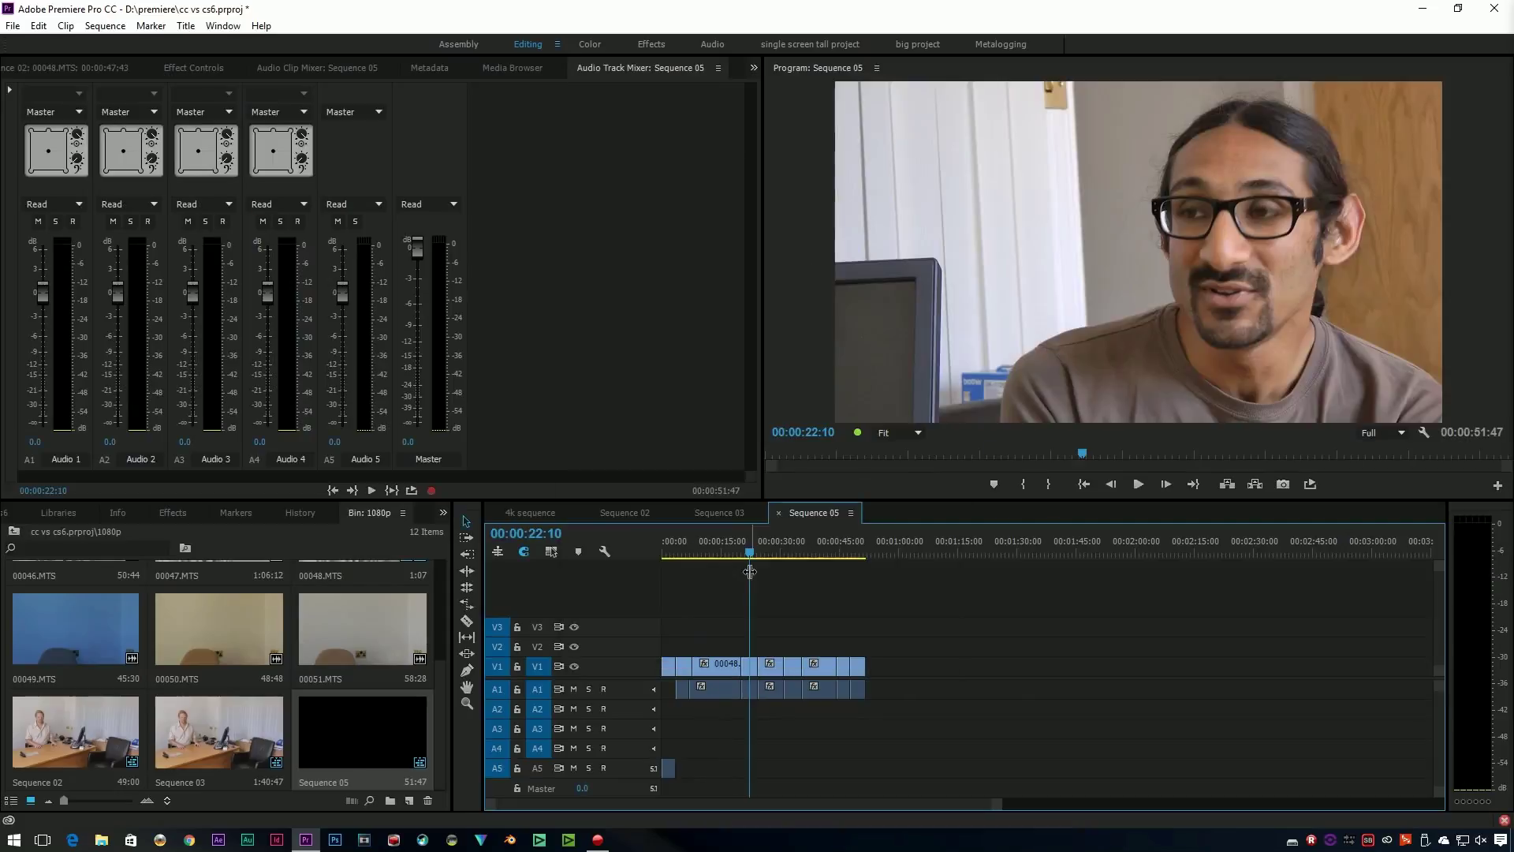
pyautogui.click(739, 553)
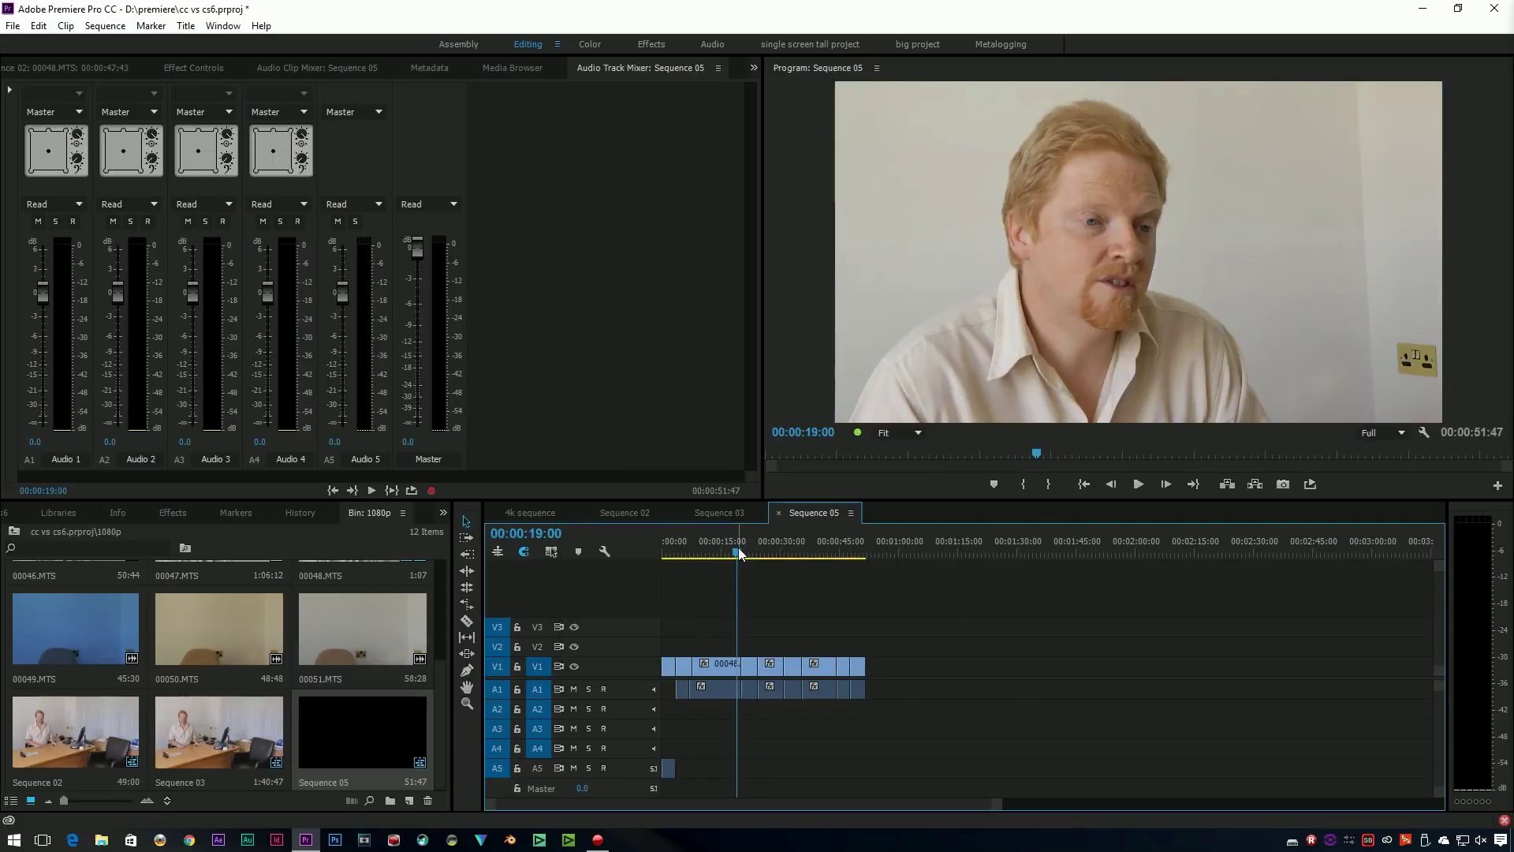
pyautogui.click(105, 26)
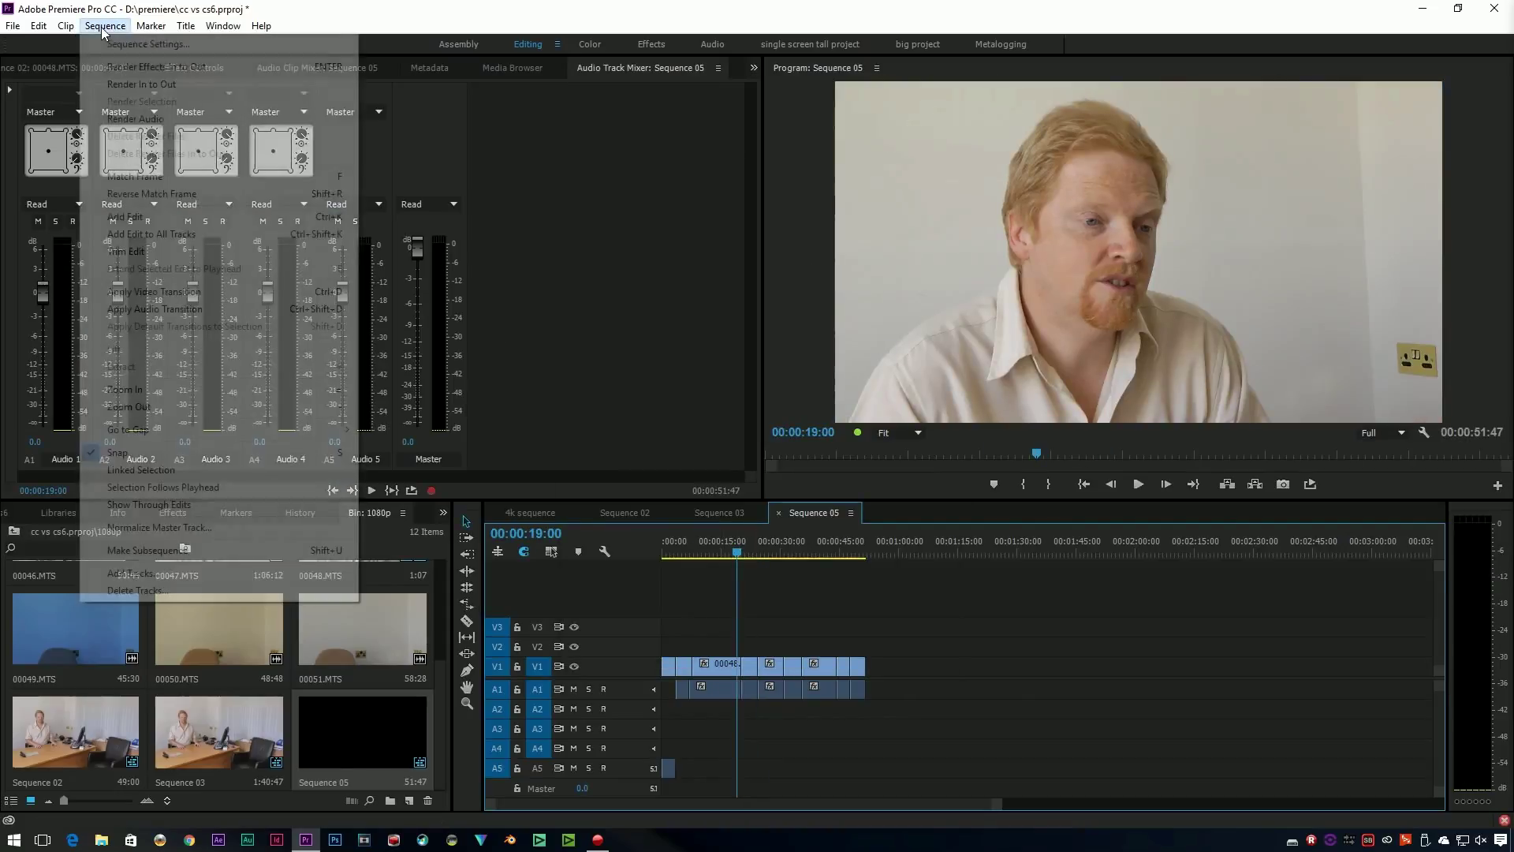
pyautogui.click(148, 44)
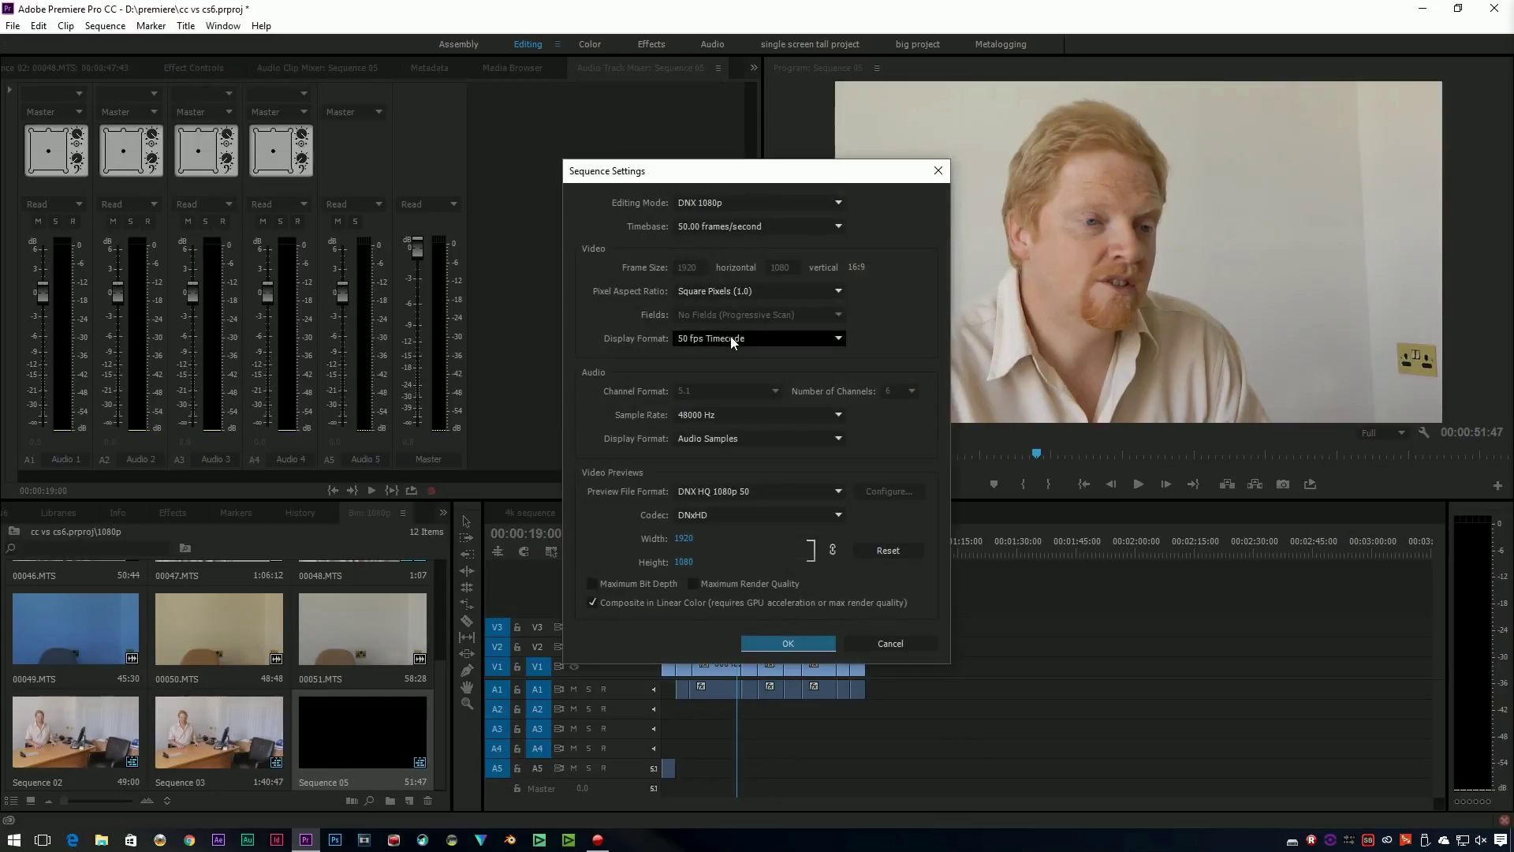